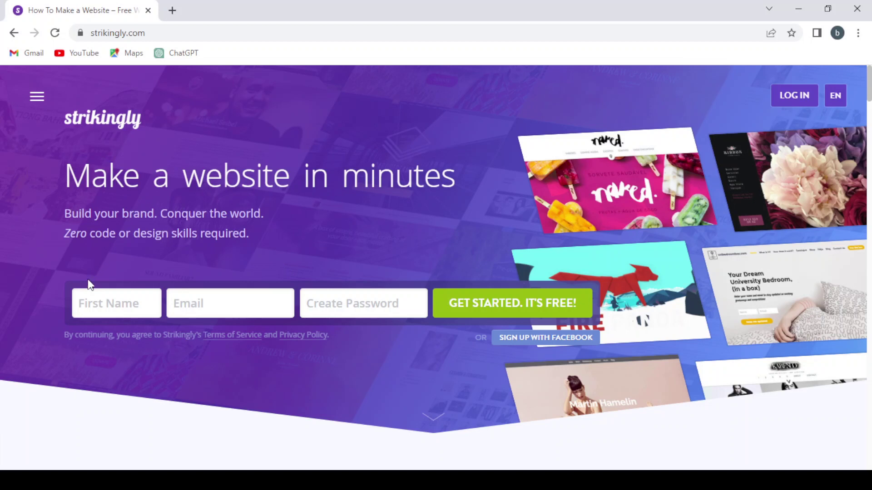
- Sign up for a free Strikingly account with a first name, e-mail address and password
left_click(511, 303)
left_click(116, 302)
left_click(227, 303)
left_click(361, 301)
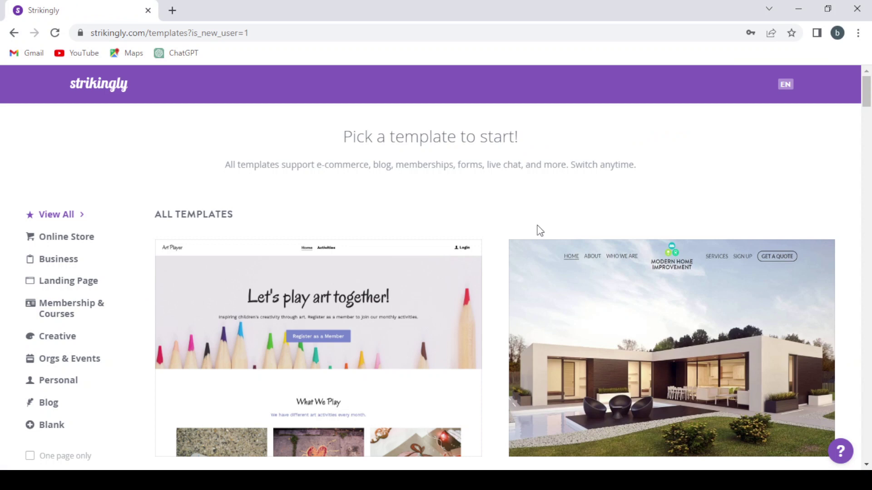
- Scroll down the All Templates gallery to the RemoteJoy card and reveal its overlay
scroll(539, 231, "down", 3)
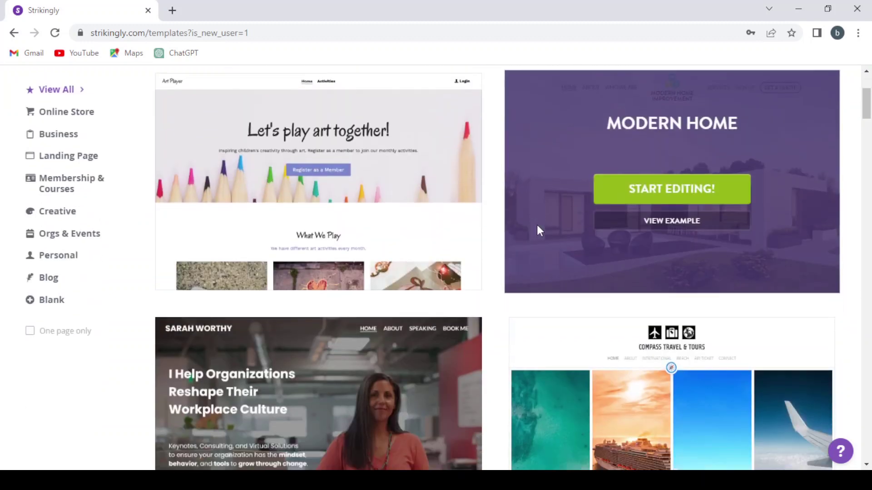
scroll(566, 158, "down", 4)
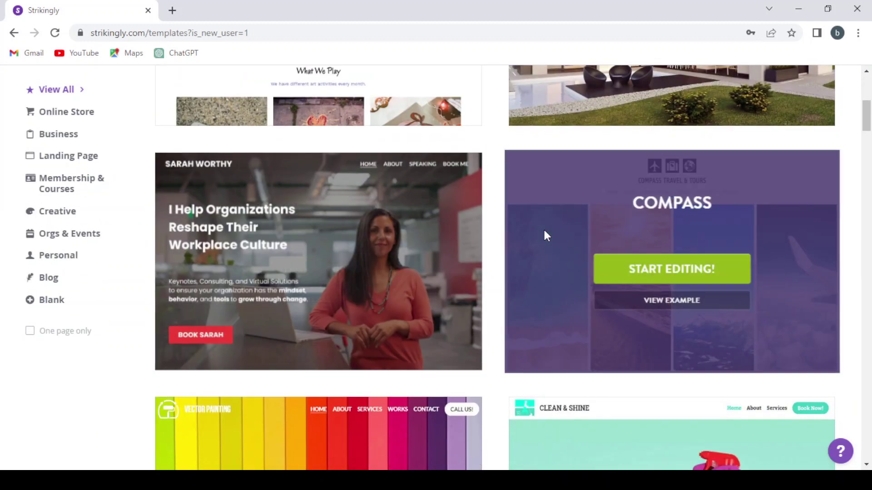
scroll(544, 230, "down", 5)
scroll(544, 230, "down", 4)
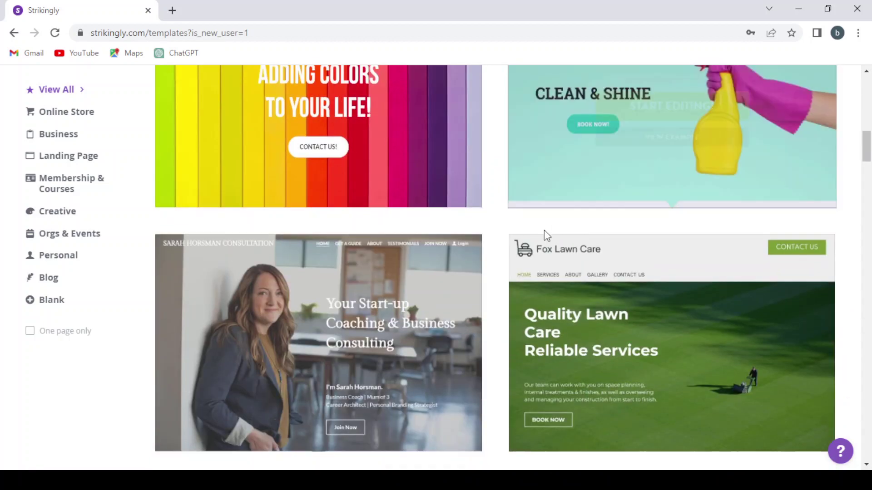
scroll(544, 230, "down", 16)
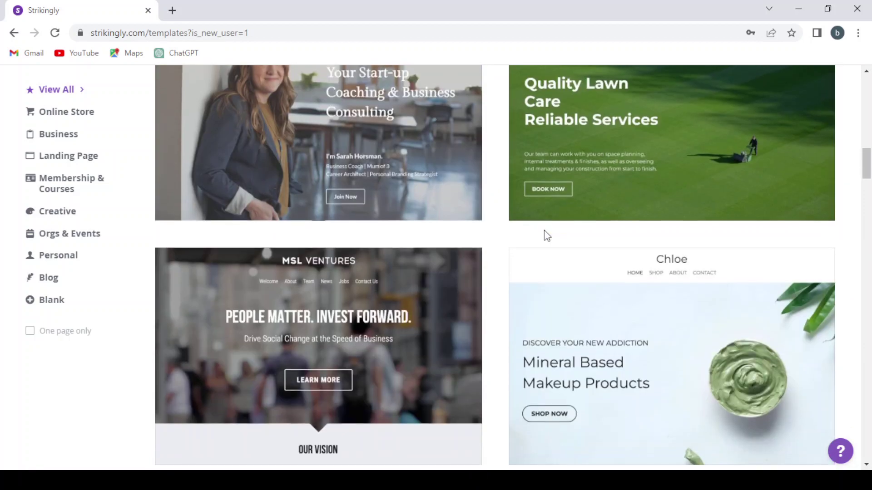
scroll(544, 230, "down", 10)
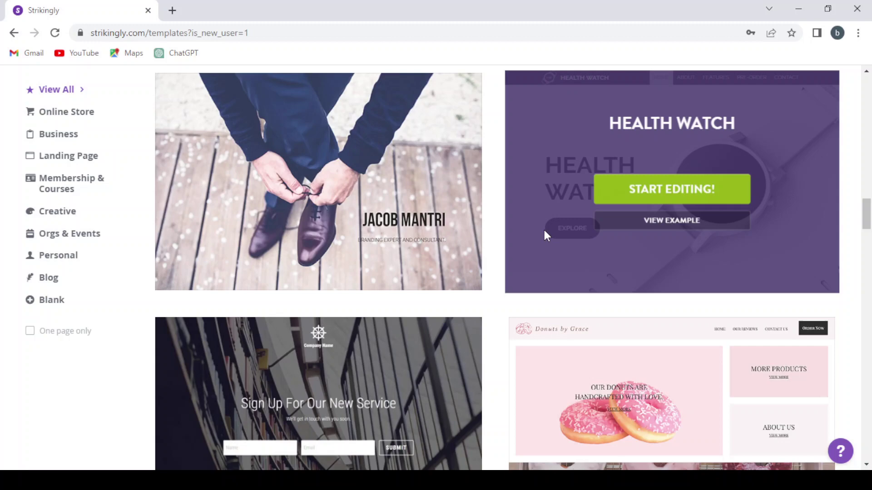
scroll(543, 230, "down", 12)
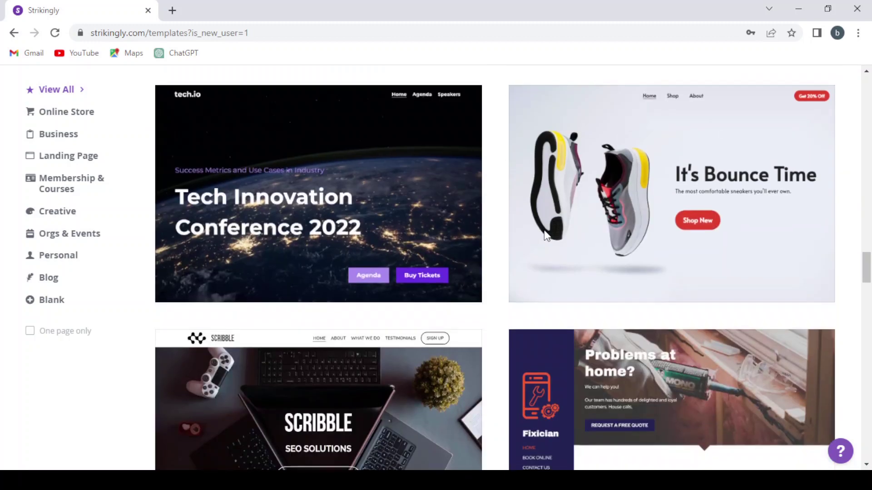
scroll(543, 231, "down", 6)
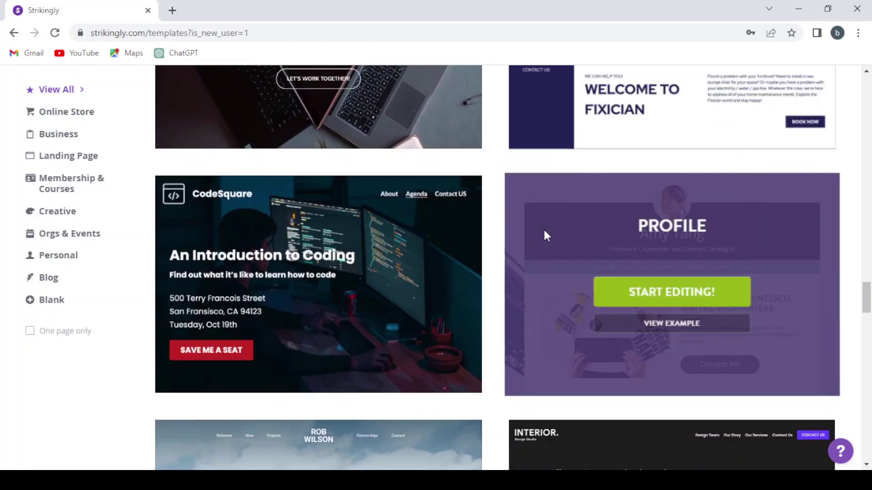
scroll(544, 231, "up", 4)
scroll(543, 229, "down", 5)
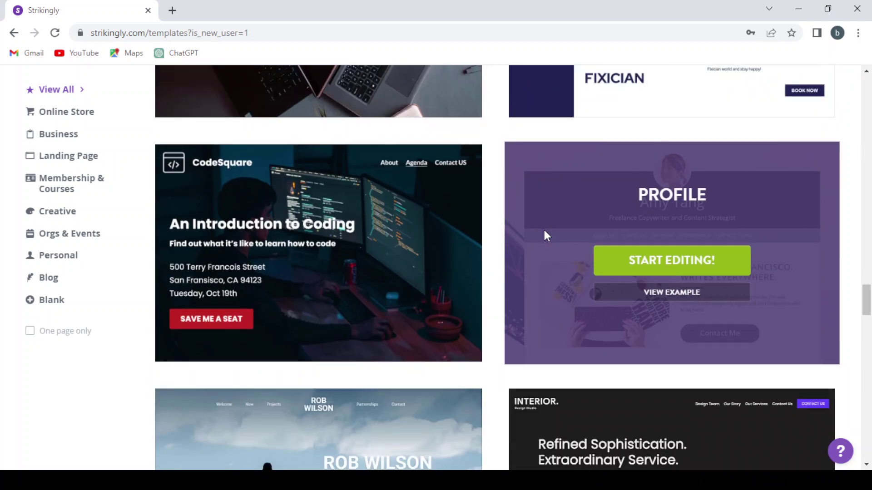
scroll(543, 228, "down", 6)
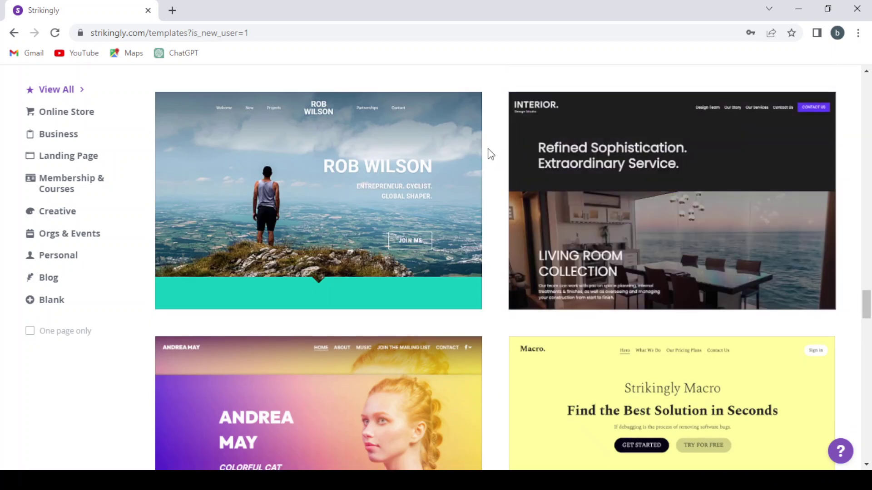
scroll(496, 171, "down", 4)
scroll(498, 174, "down", 7)
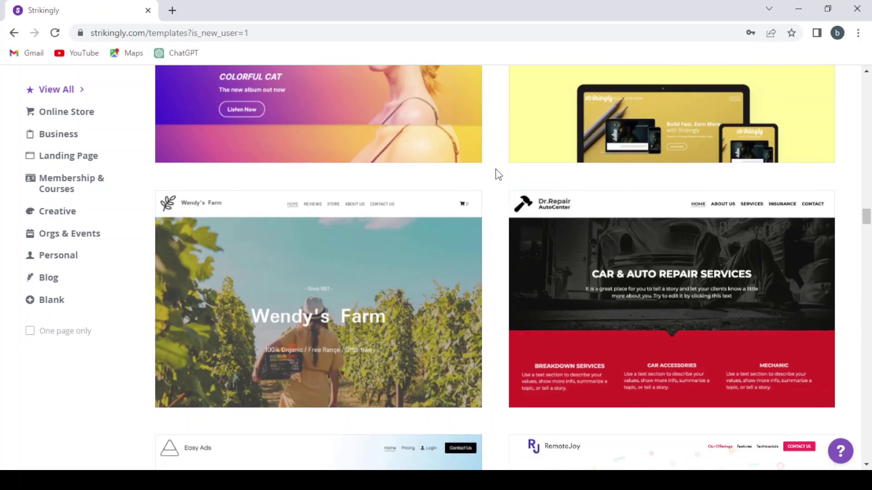
scroll(497, 175, "down", 7)
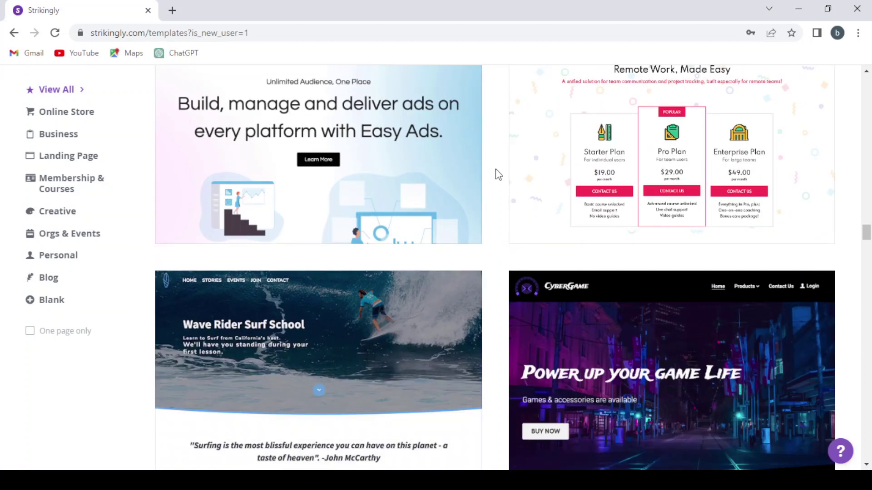
scroll(496, 175, "up", 5)
mouse_move(603, 234)
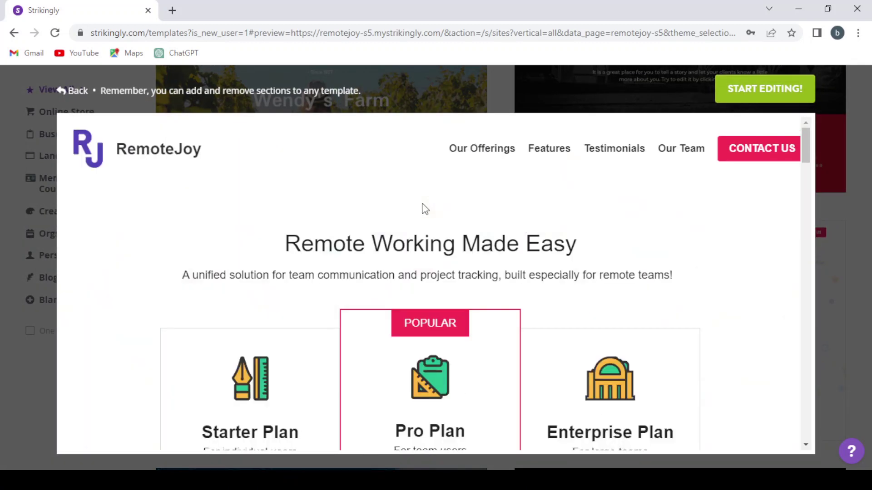
- Look over the RemoteJoy example preview and minimize the support chat panel
scroll(422, 208, "down", 3)
scroll(423, 208, "up", 3)
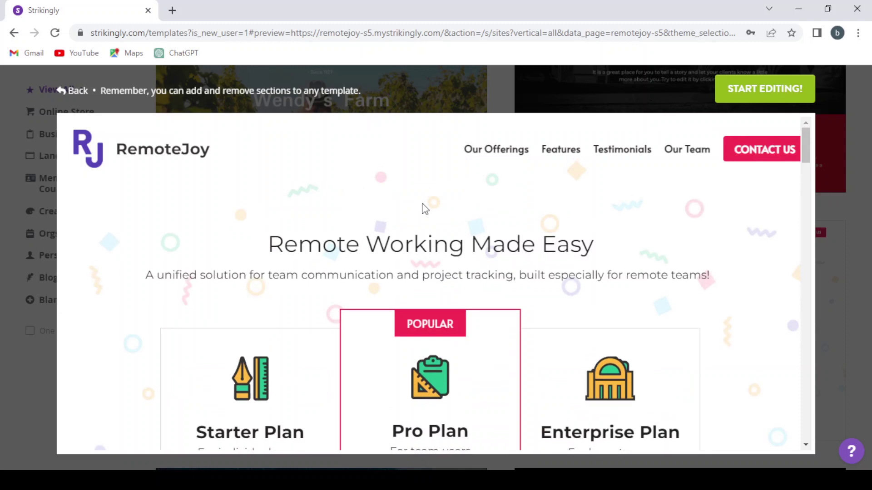
scroll(425, 209, "down", 10)
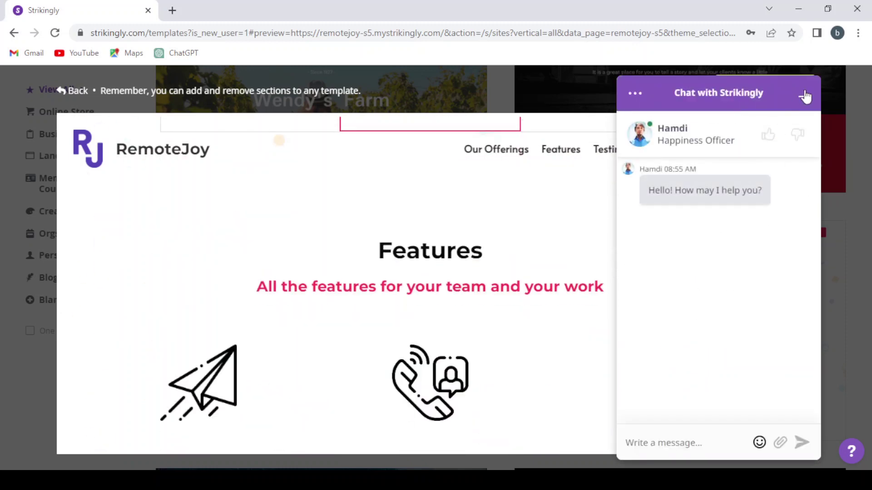
left_click(803, 100)
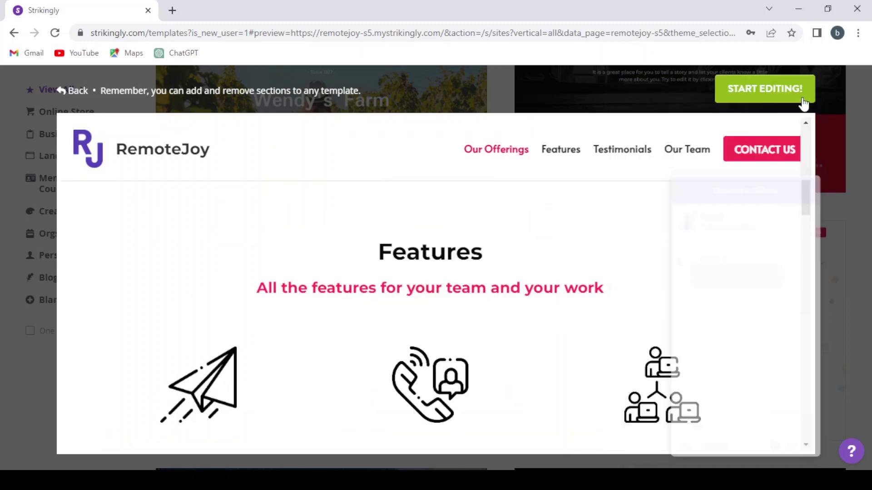
- Scroll through the rest of the RemoteJoy preview and start editing a site from it
scroll(420, 196, "down", 10)
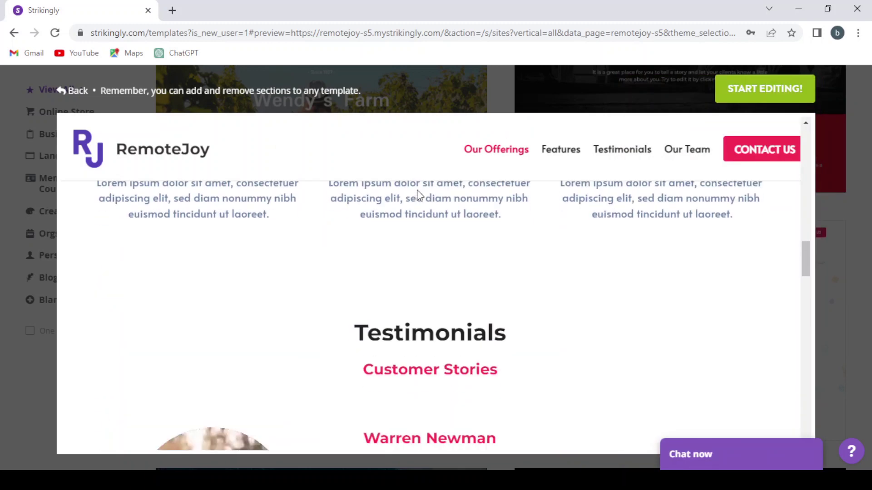
scroll(458, 353, "down", 15)
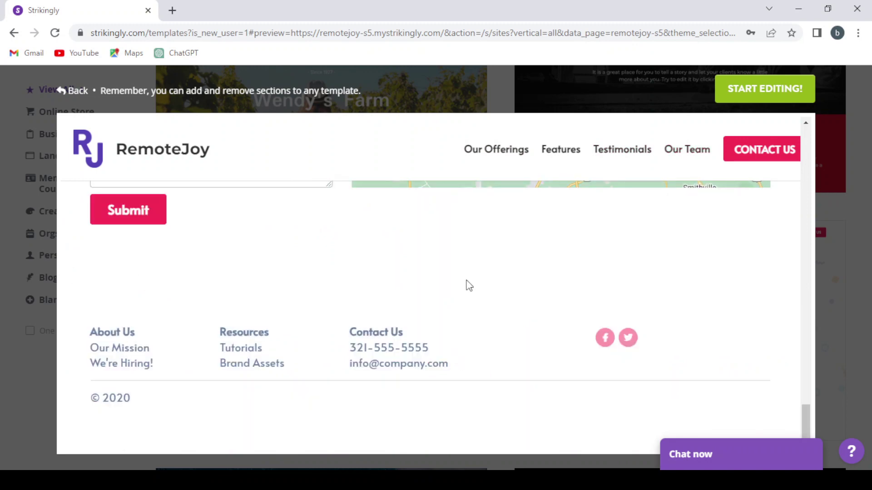
scroll(468, 286, "up", 2)
scroll(469, 285, "up", 20)
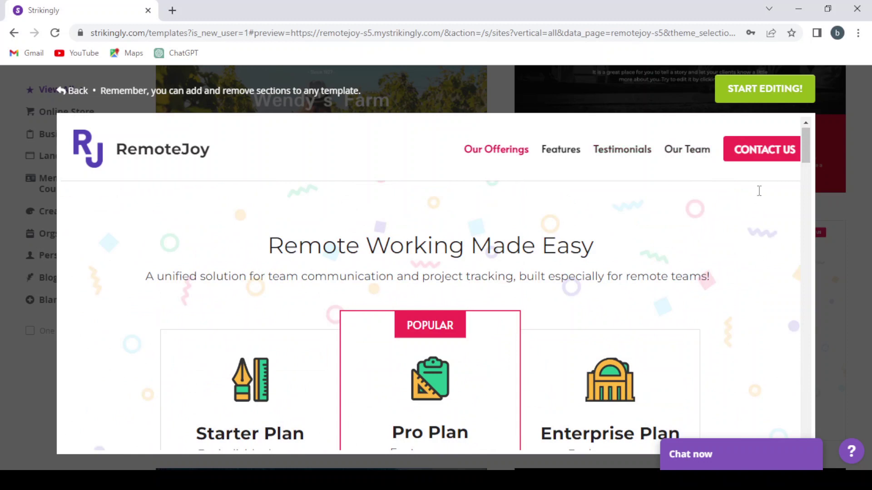
left_click(785, 89)
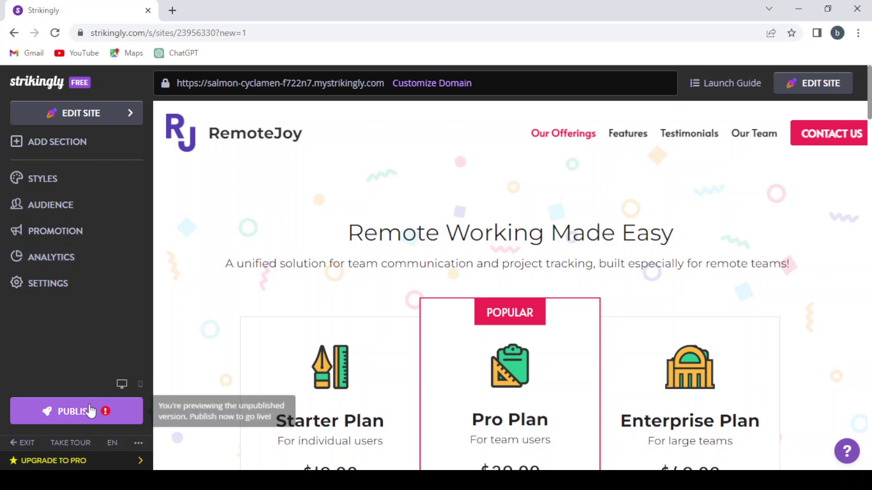
- Check the RemoteJoy site preview in mobile layout, then return it to desktop layout
left_click(138, 385)
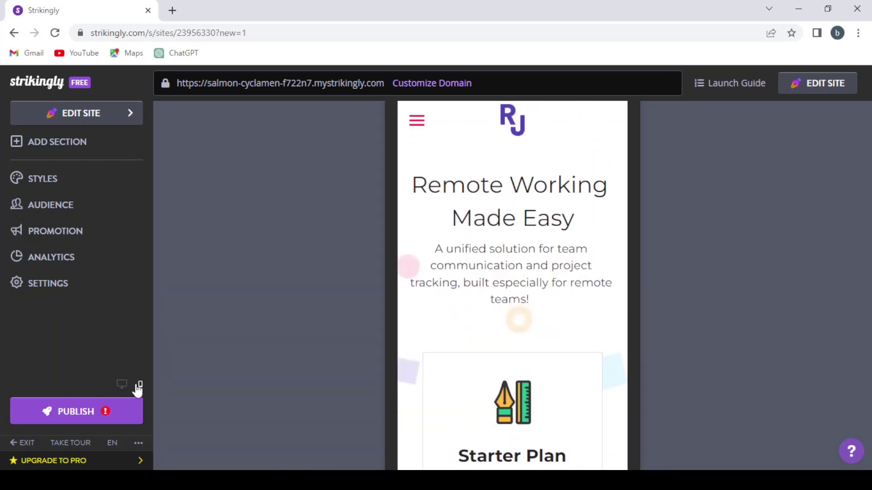
scroll(494, 257, "down", 8)
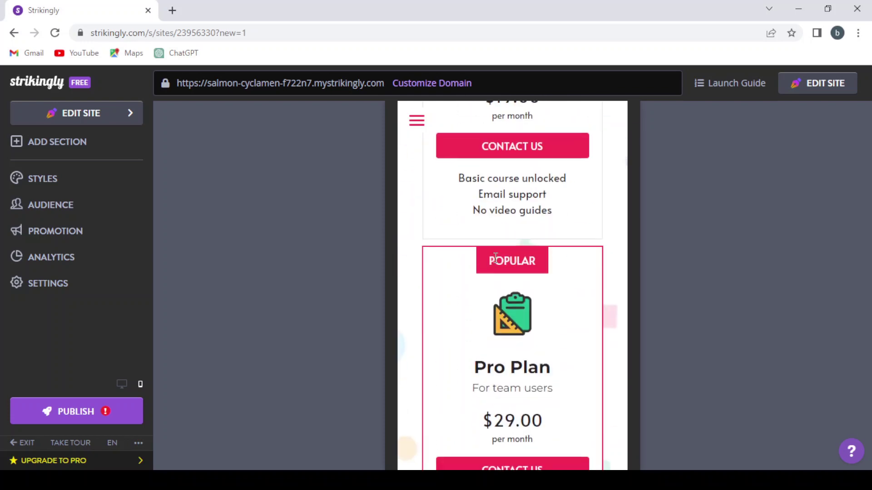
scroll(495, 258, "down", 10)
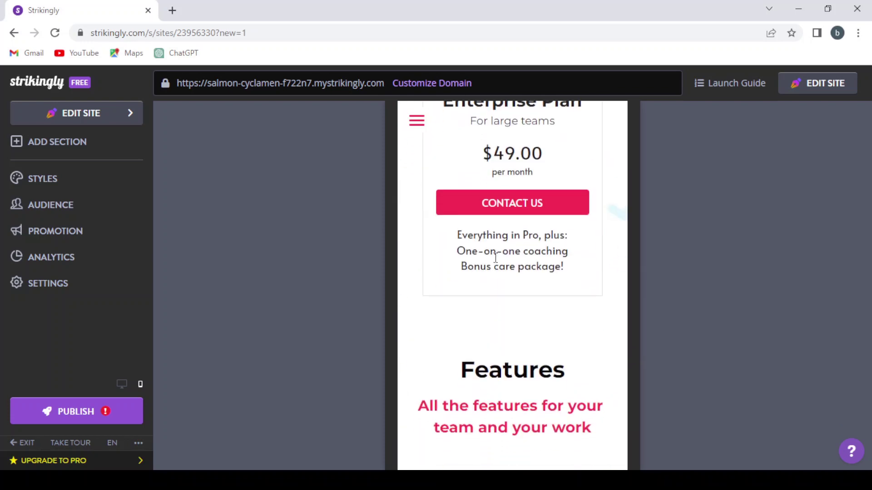
scroll(495, 257, "down", 12)
scroll(494, 261, "up", 16)
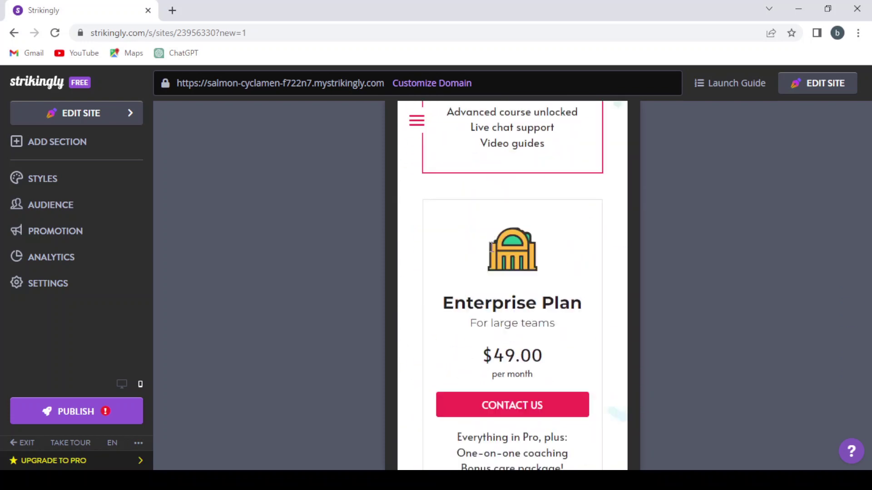
scroll(491, 248, "up", 12)
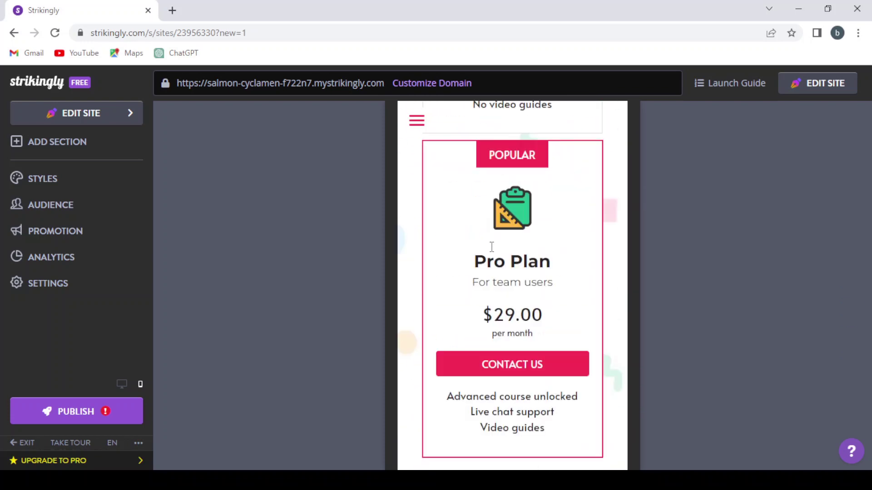
left_click(117, 385)
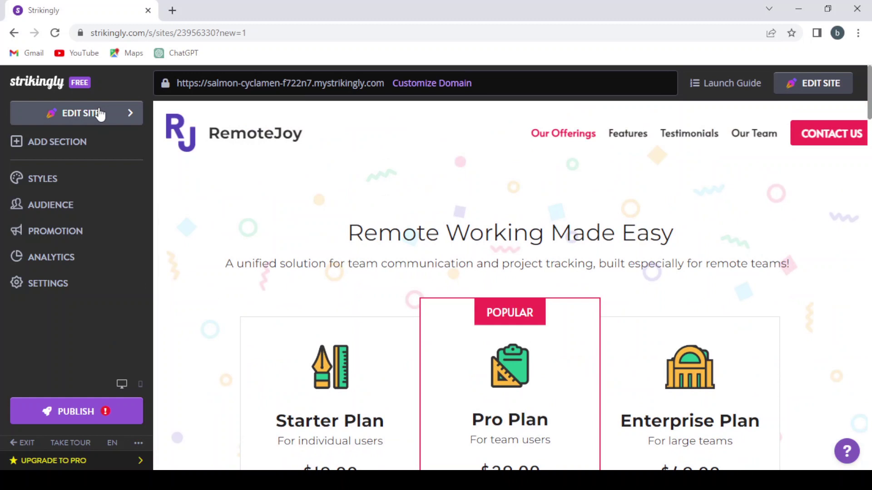
- Open the site editor, move Our Offerings below Features, then drag it back above Features
left_click(100, 114)
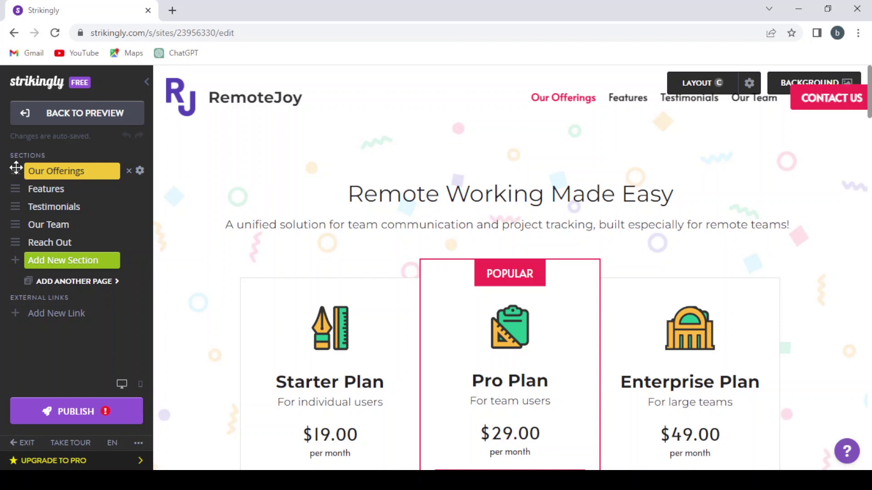
left_click_drag(16, 168, 14, 188)
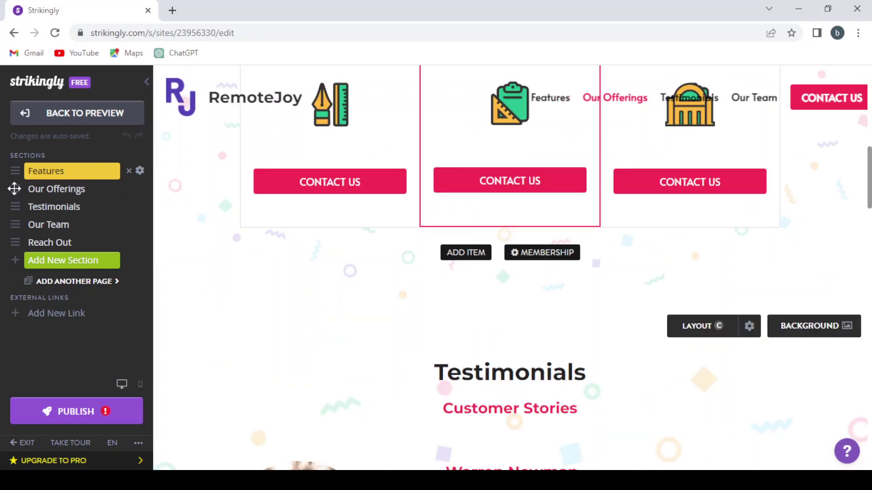
scroll(538, 211, "down", 3)
scroll(537, 212, "up", 5)
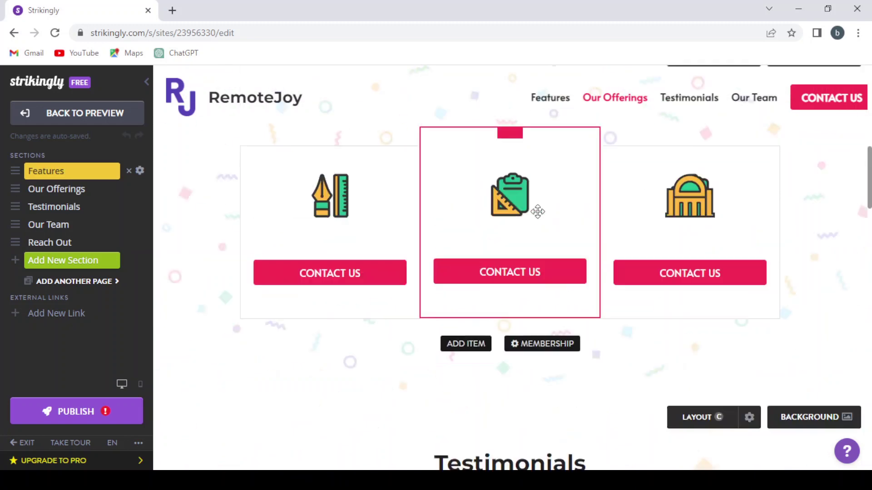
scroll(538, 211, "up", 10)
scroll(538, 211, "down", 8)
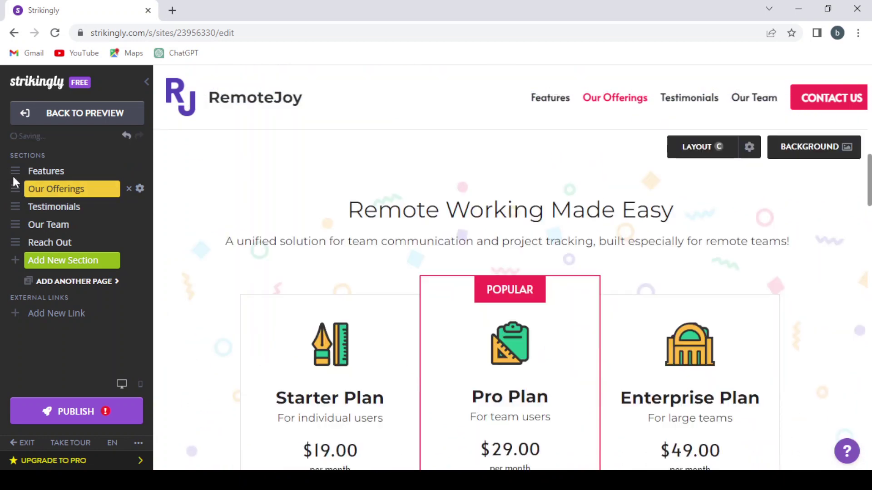
left_click(16, 188)
left_click_drag(15, 187, 18, 170)
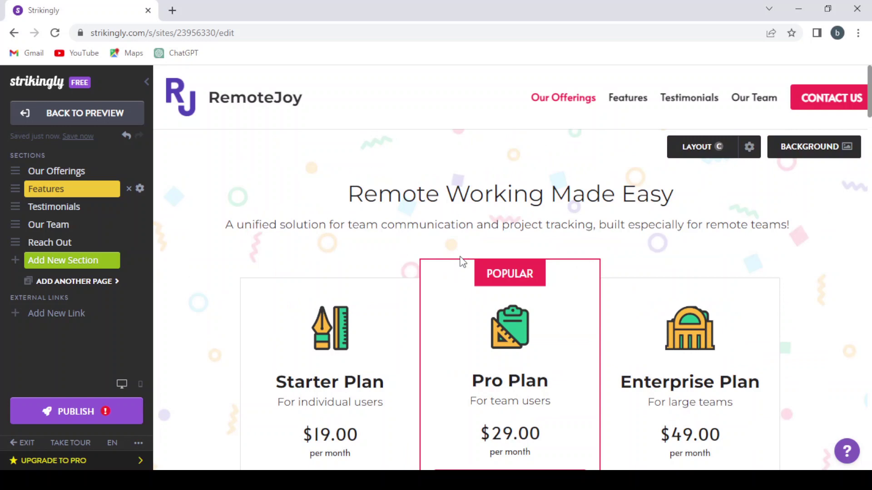
- Jump to the Features section and open, then close, its gear options
scroll(461, 259, "down", 10)
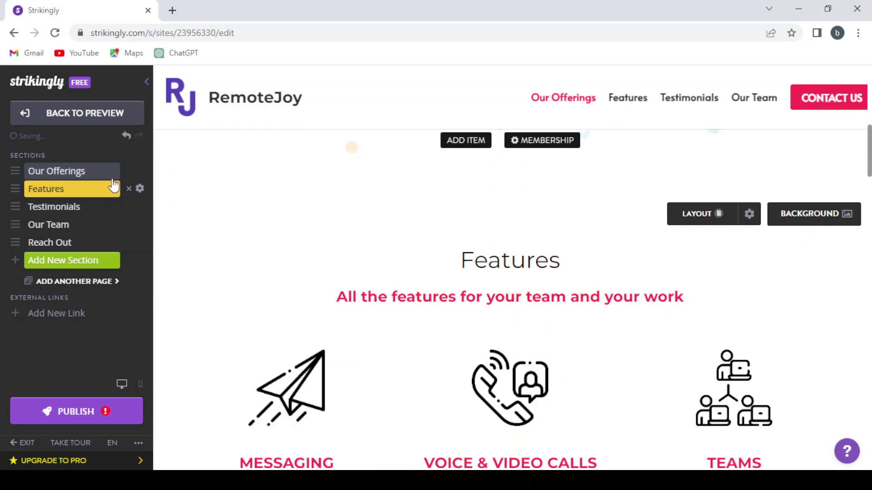
left_click(86, 188)
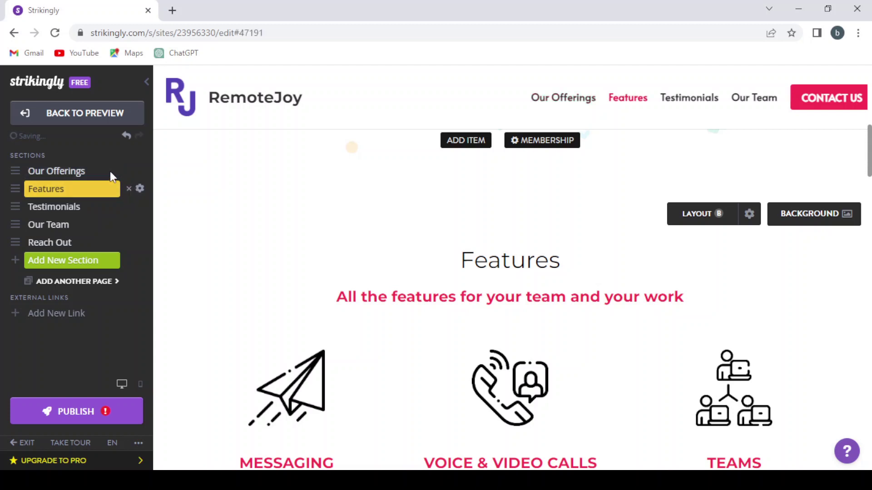
left_click(141, 190)
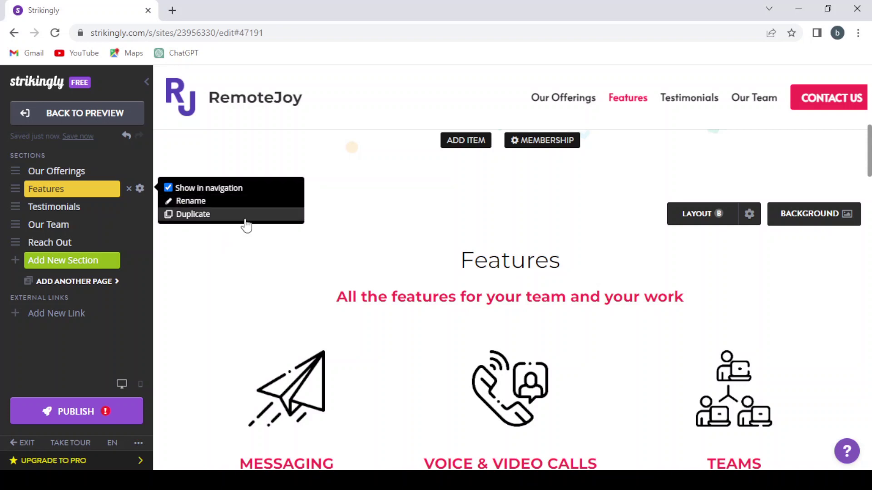
left_click(16, 207)
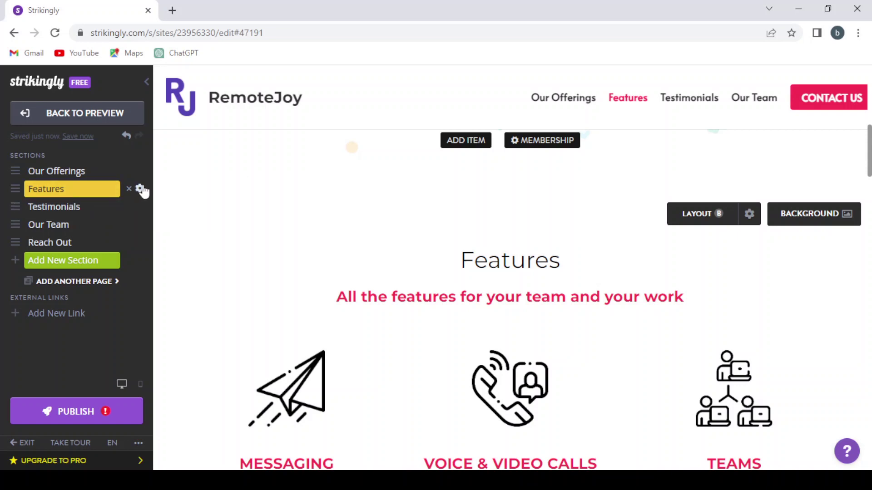
- Add the Download Now template from the Call to Action section category after Features
left_click(61, 262)
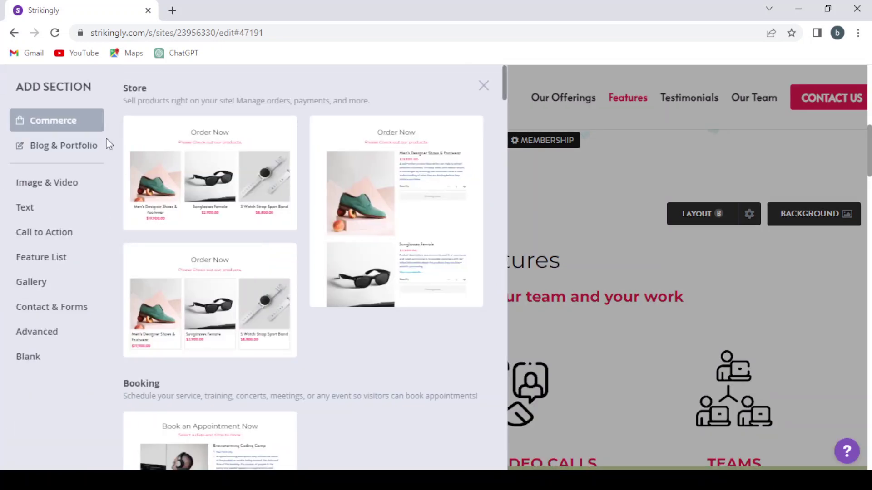
left_click(64, 234)
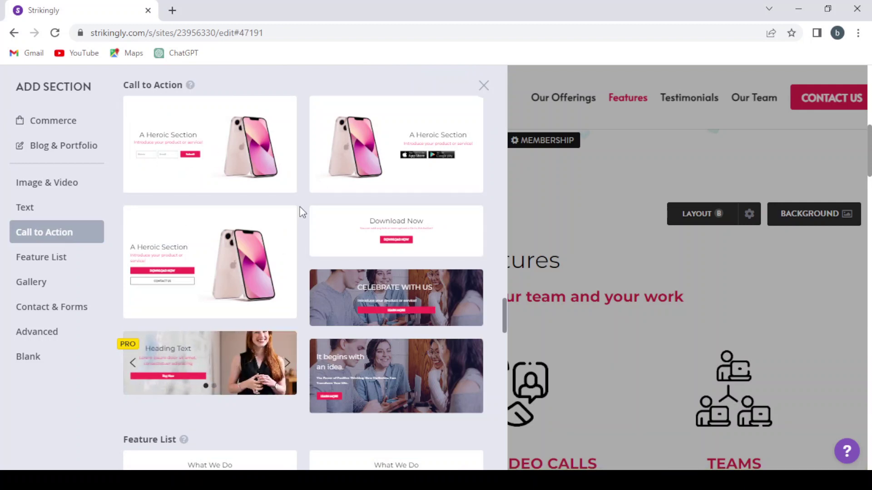
scroll(301, 212, "down", 6)
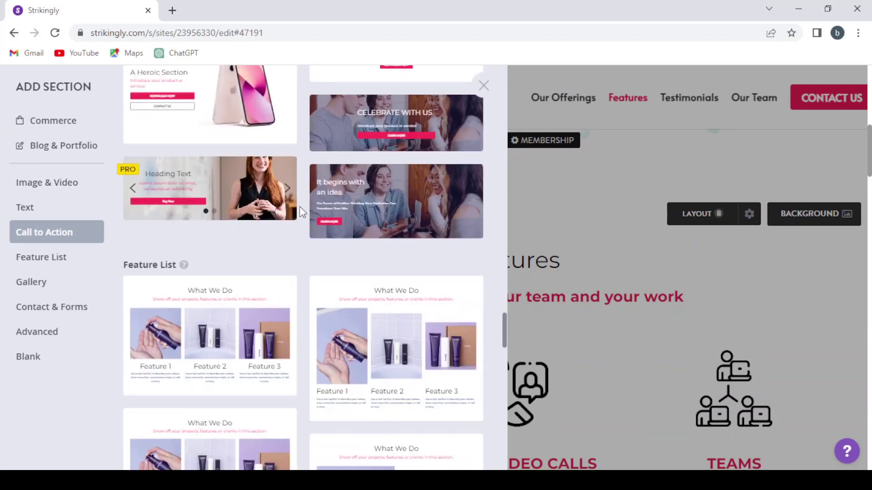
scroll(301, 212, "down", 1)
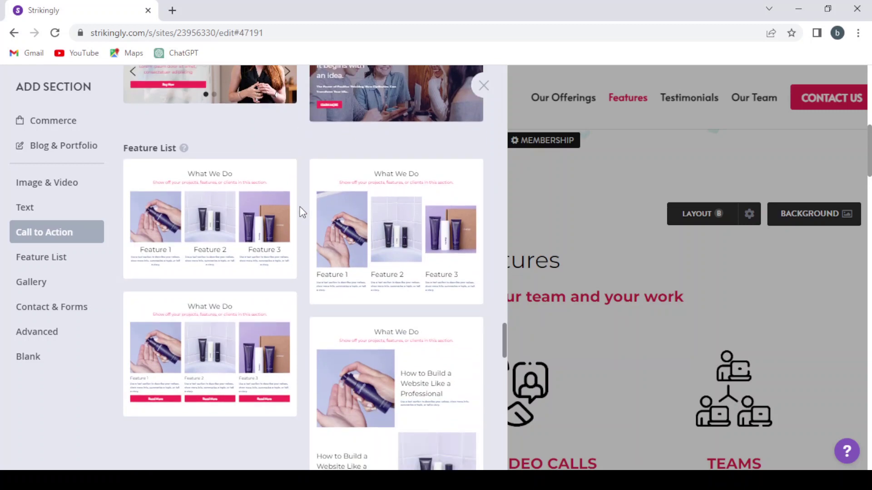
scroll(301, 212, "down", 5)
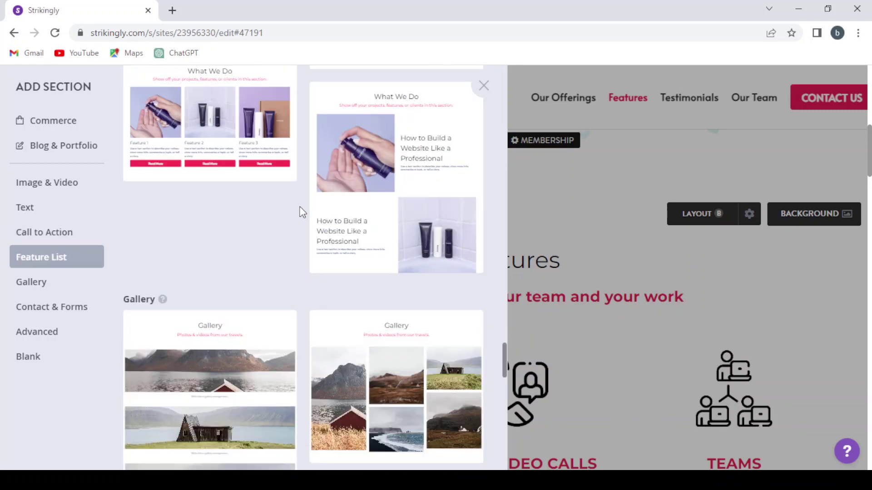
scroll(301, 212, "up", 10)
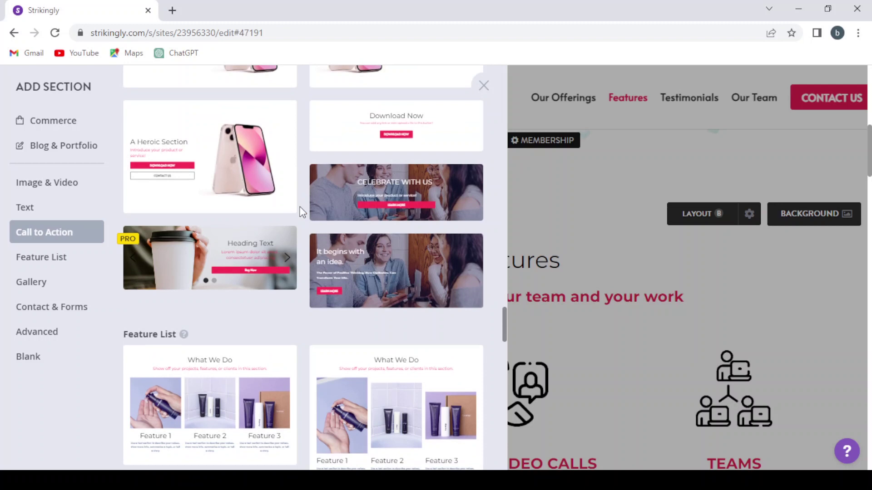
left_click(428, 110)
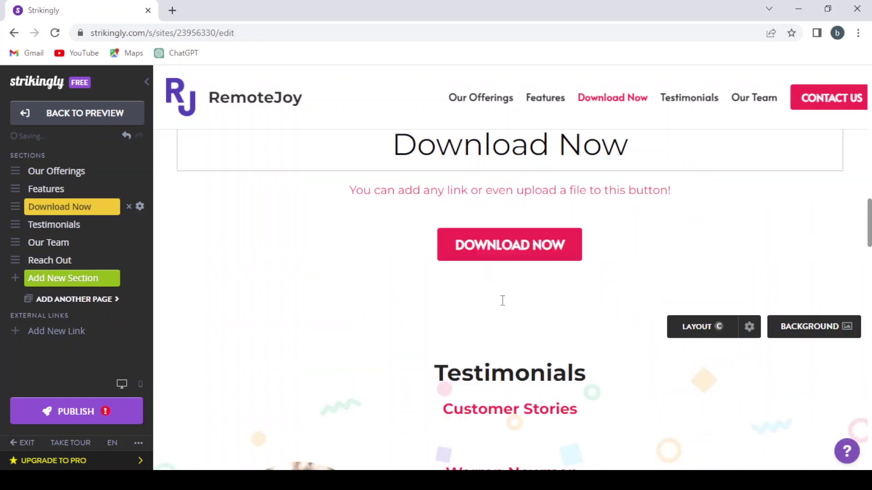
- Drag the Download Now row below Testimonials, just above Our Team
scroll(486, 188, "up", 3)
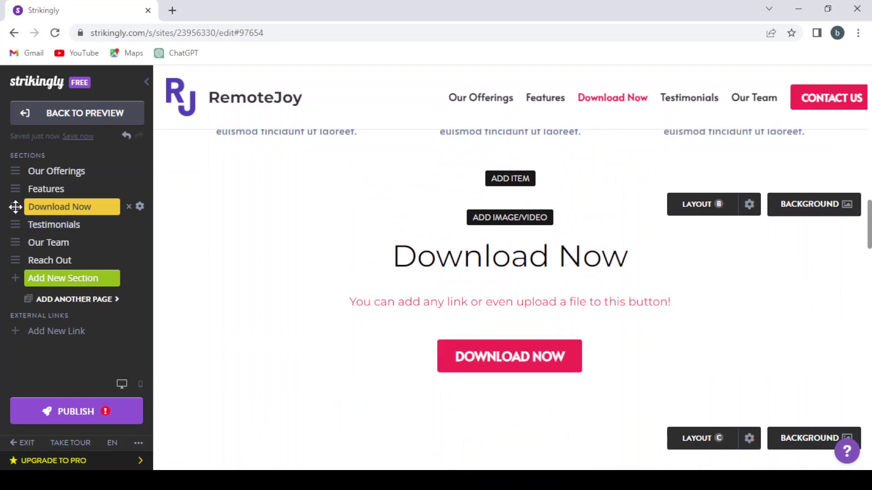
left_click_drag(16, 207, 6, 223)
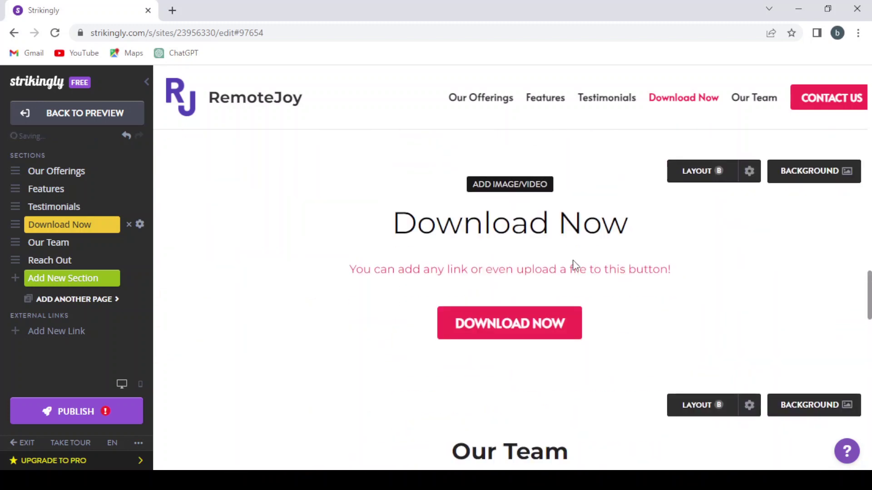
scroll(643, 238, "down", 1)
- Open the Download Now background settings and try light pink, white and medium pink colours
scroll(645, 233, "up", 1)
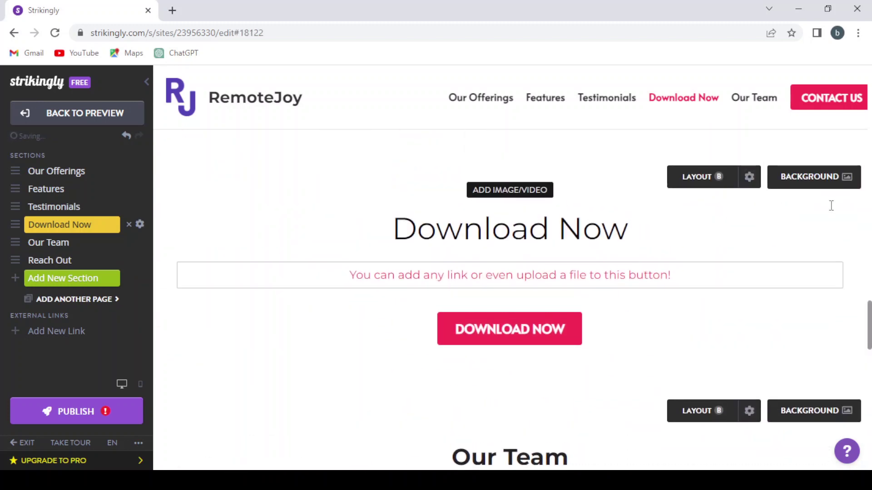
left_click(826, 177)
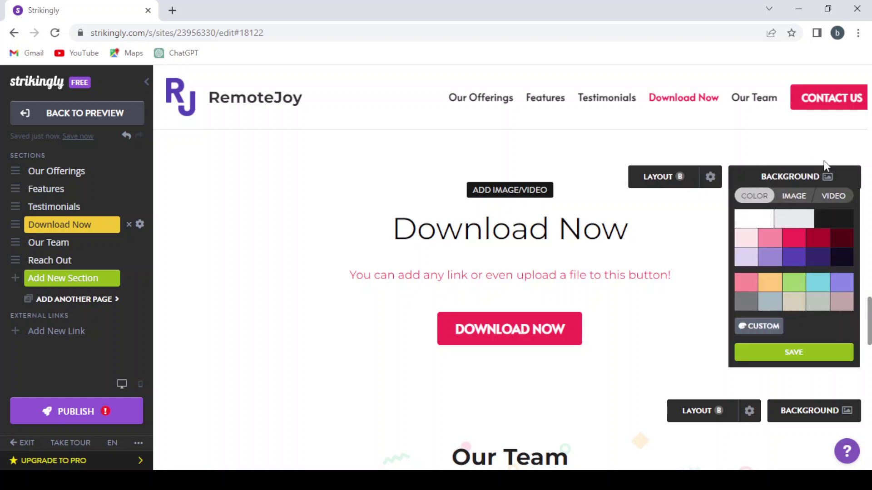
left_click(746, 238)
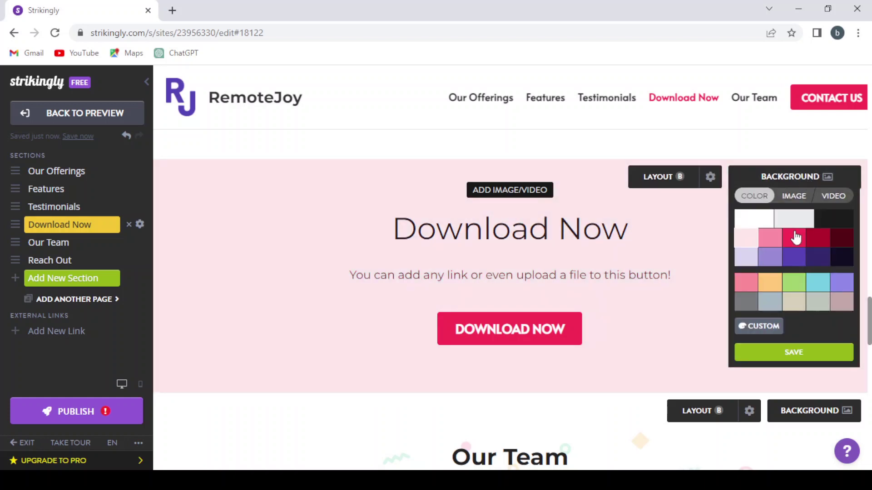
left_click(754, 218)
left_click(737, 287)
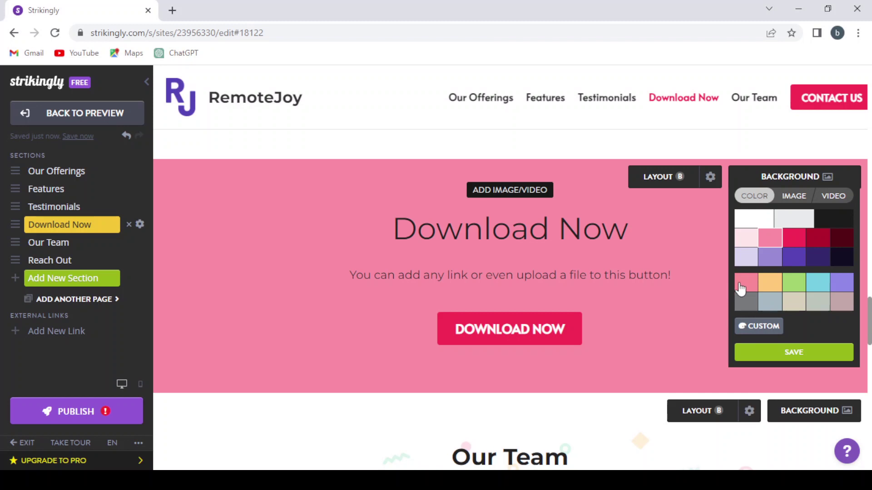
left_click(741, 288)
- Try the flower and wheat photo backgrounds, then return to the pink colour
left_click(795, 202)
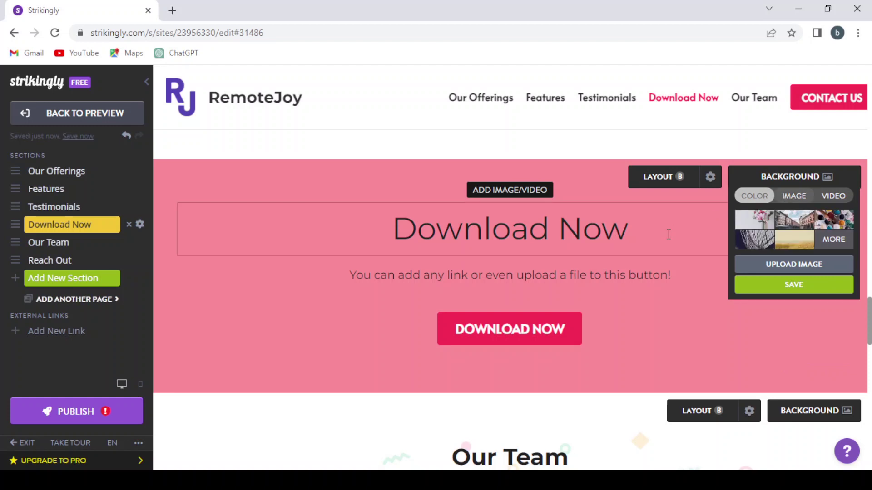
left_click(759, 221)
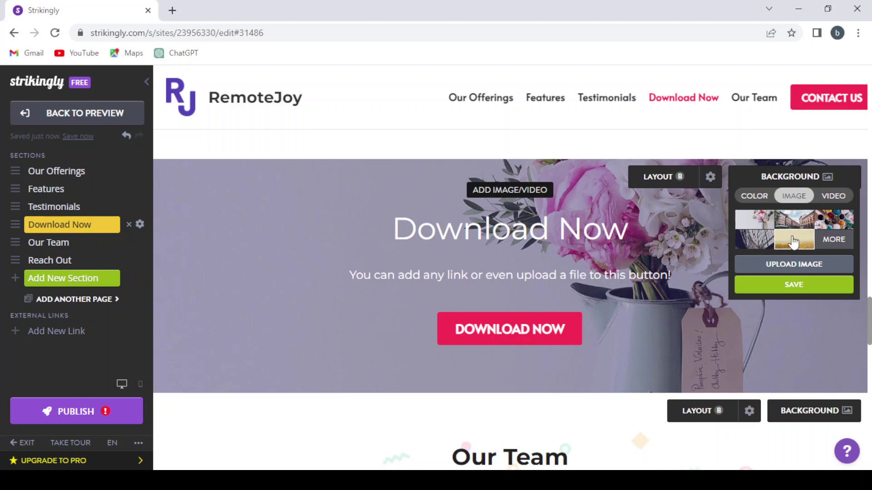
left_click(793, 243)
left_click(754, 195)
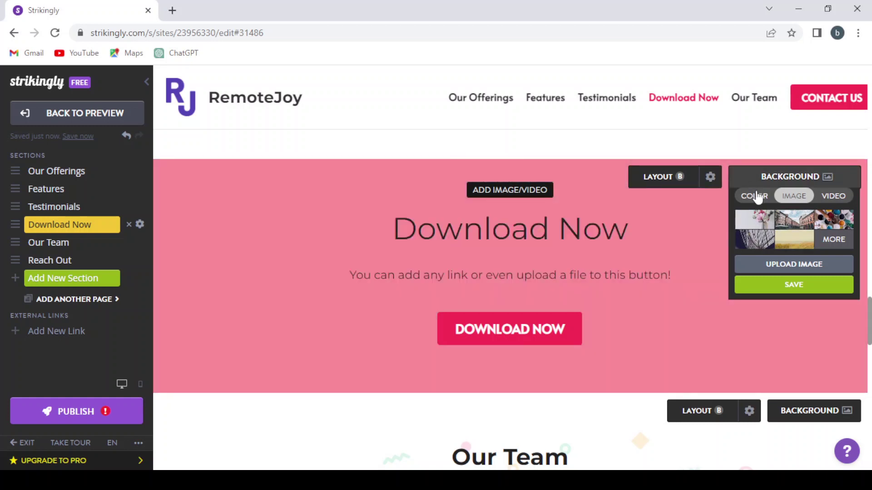
- Preview the yellow flowers and first video backgrounds, then save a solid pink background
left_click(842, 198)
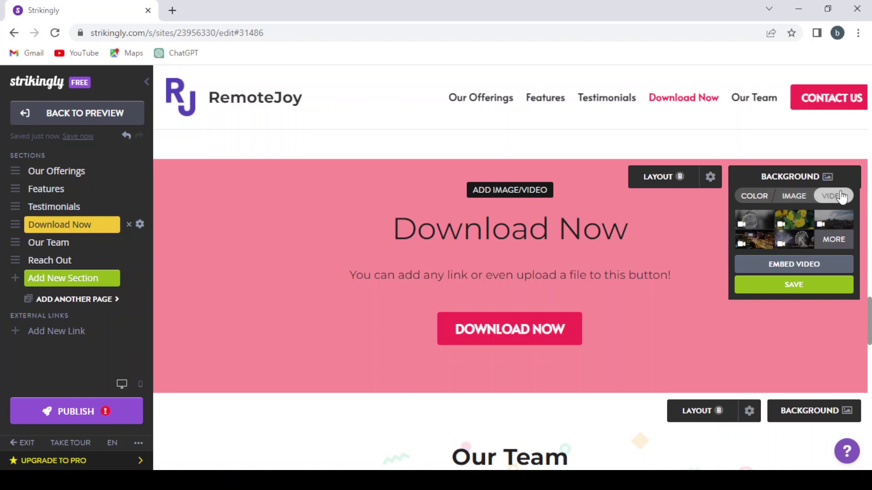
left_click(794, 219)
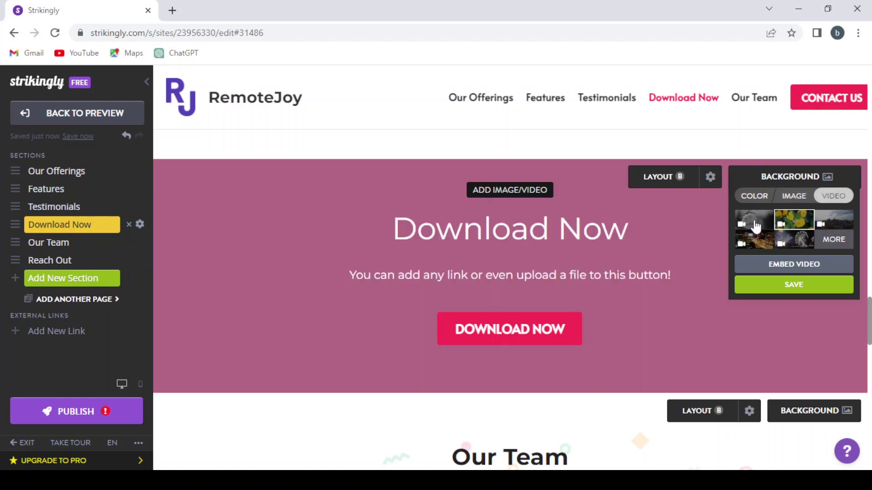
left_click(755, 225)
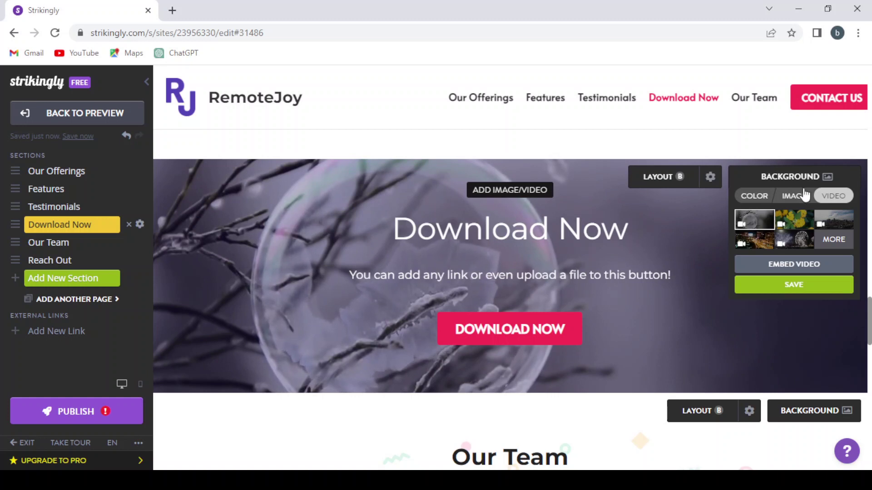
left_click(752, 199)
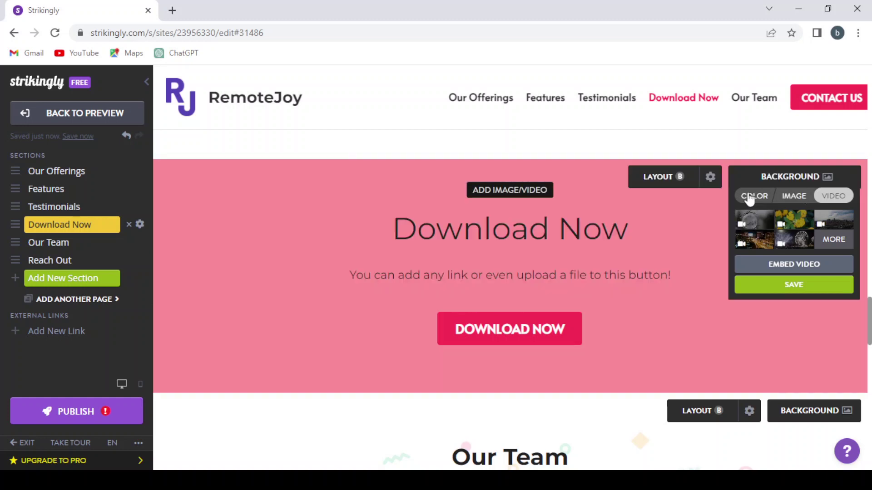
left_click(763, 284)
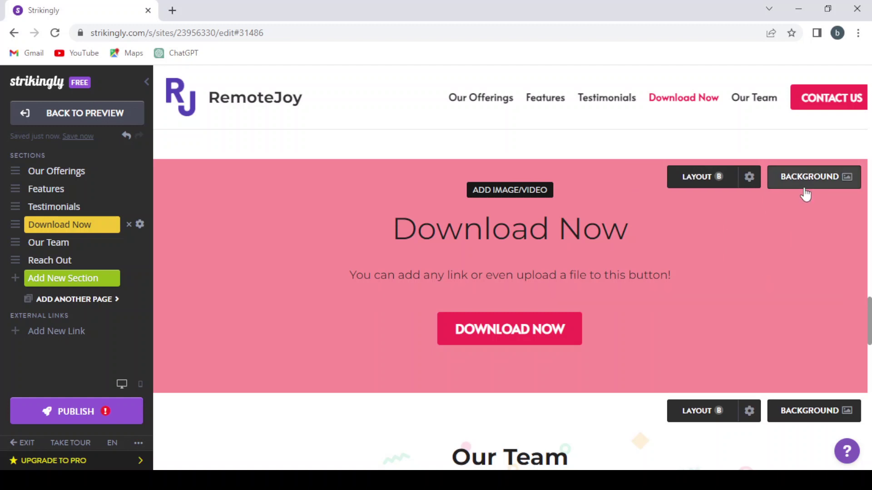
- Switch the Download Now layout to Layout A and back to B, reduce Top Space, and save
left_click(749, 178)
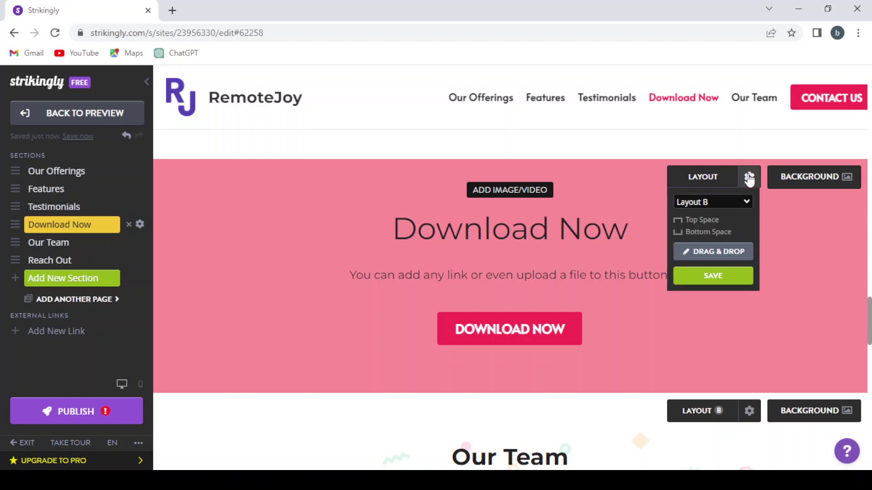
left_click(745, 201)
left_click(722, 211)
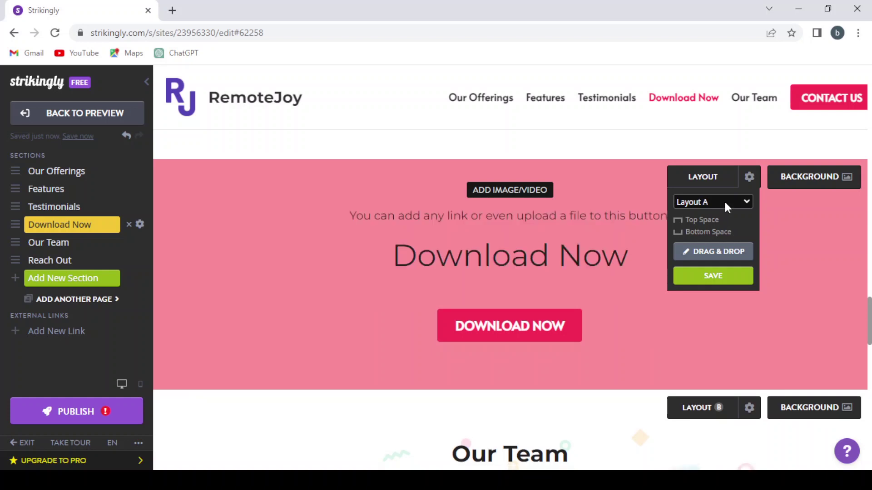
left_click(723, 228)
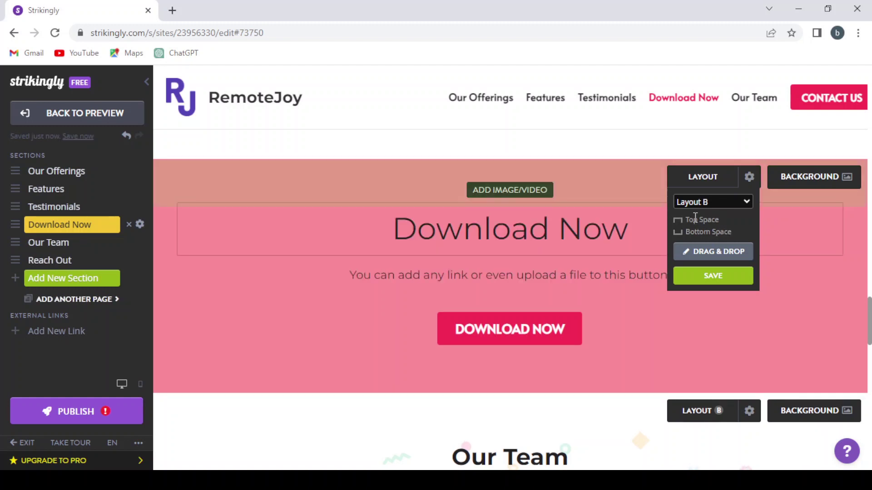
left_click(672, 220)
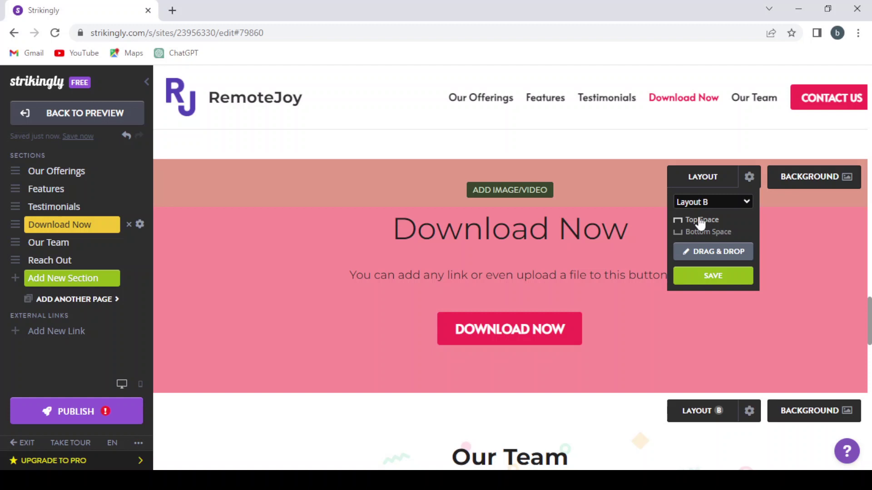
left_click(699, 221)
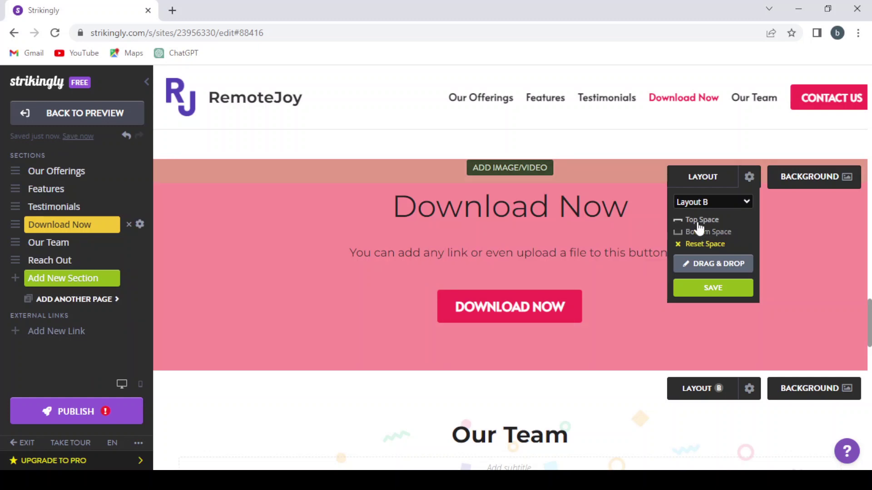
left_click(690, 290)
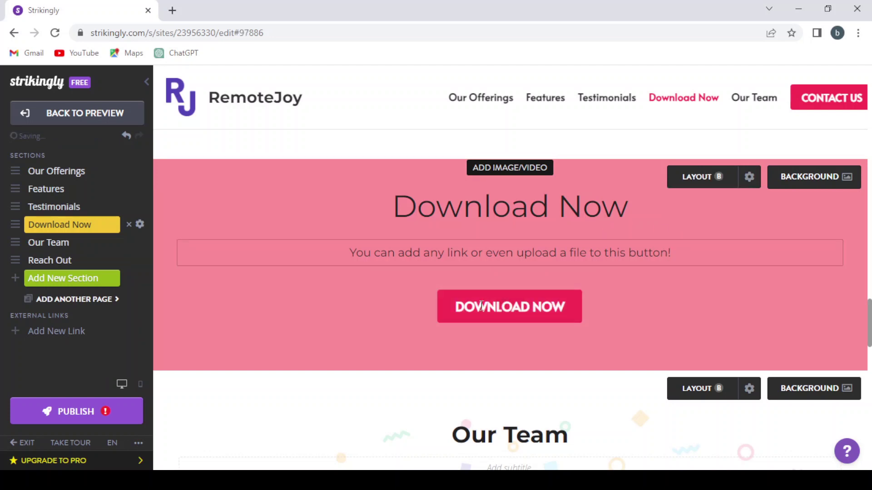
- Open the site-wide style settings for template, colour scheme and fonts from the Download Now heading
left_click(594, 207)
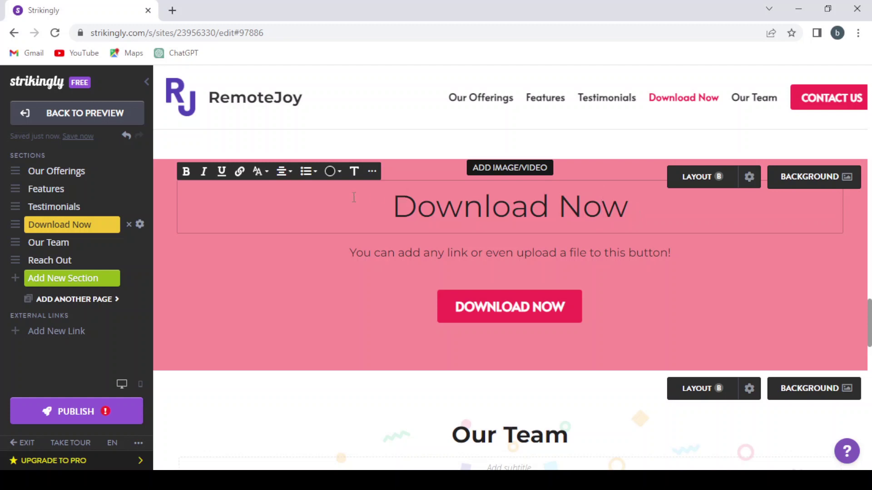
left_click(340, 172)
left_click(340, 172)
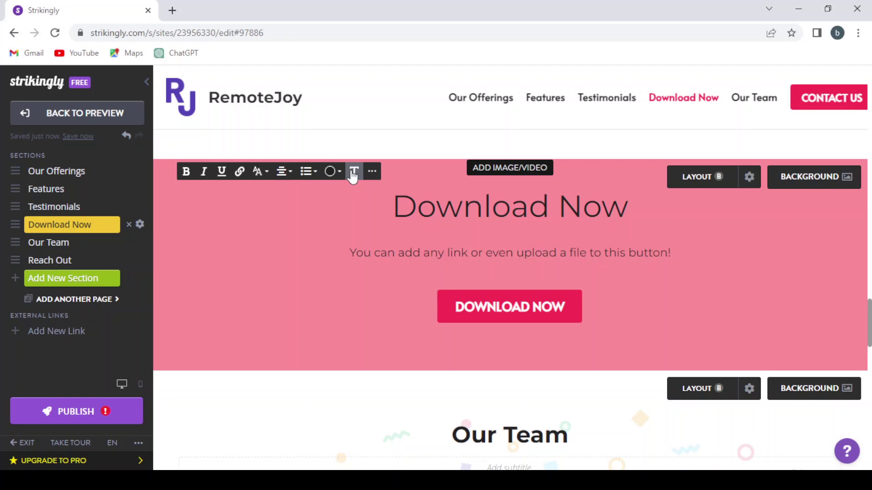
left_click(353, 175)
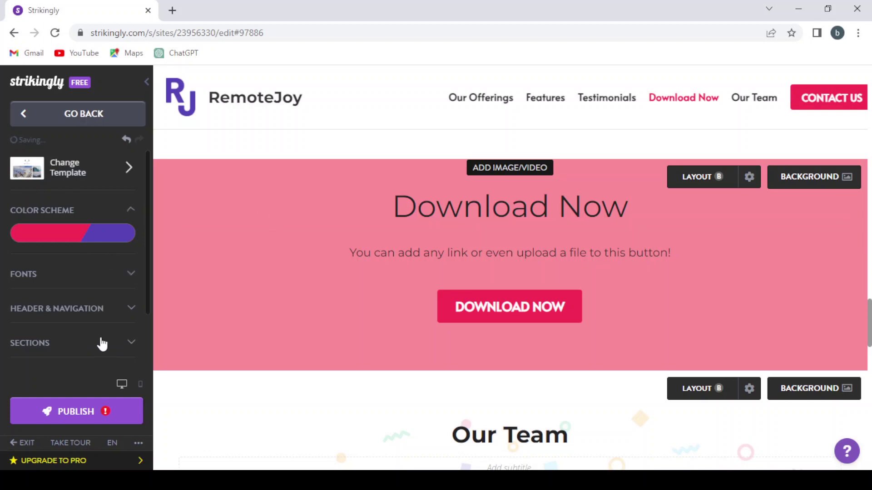
- Leave the style sidebar and go back to the page's section list
scroll(101, 344, "down", 1)
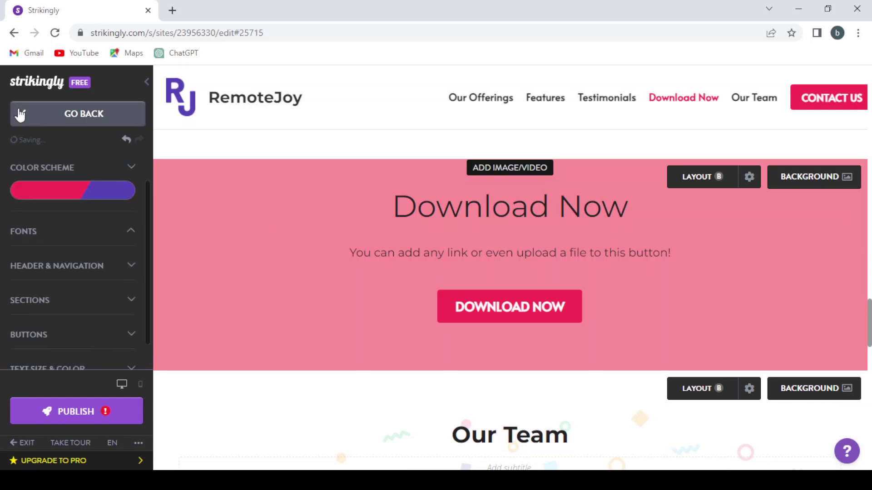
left_click(20, 115)
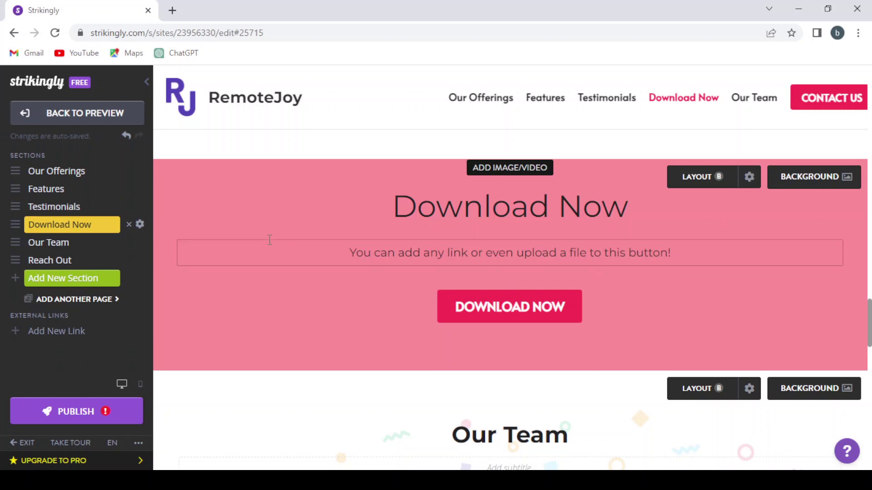
- Replace the Download Now heading text with 'Check Our Products', fixing typos along the way
left_click(481, 206)
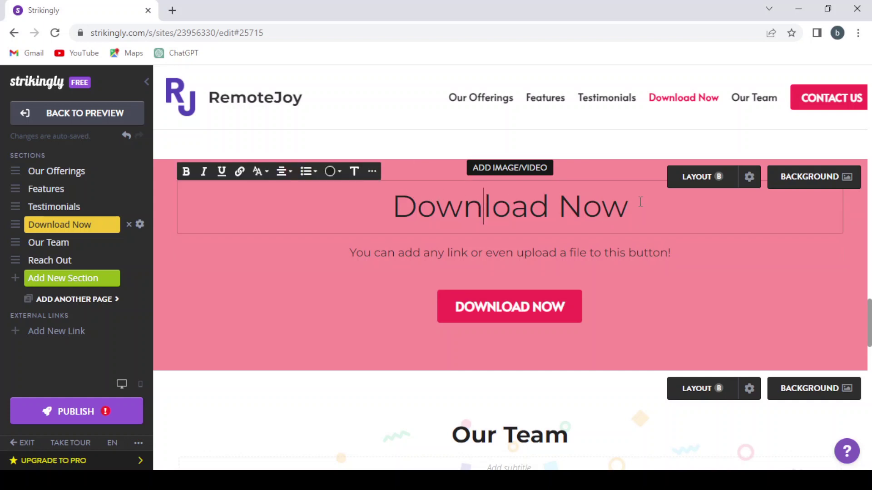
left_click_drag(639, 200, 403, 201)
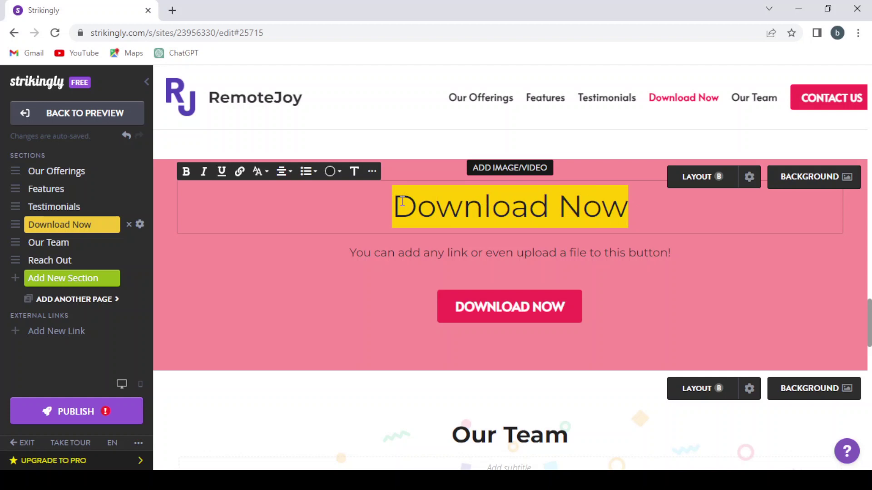
type("C")
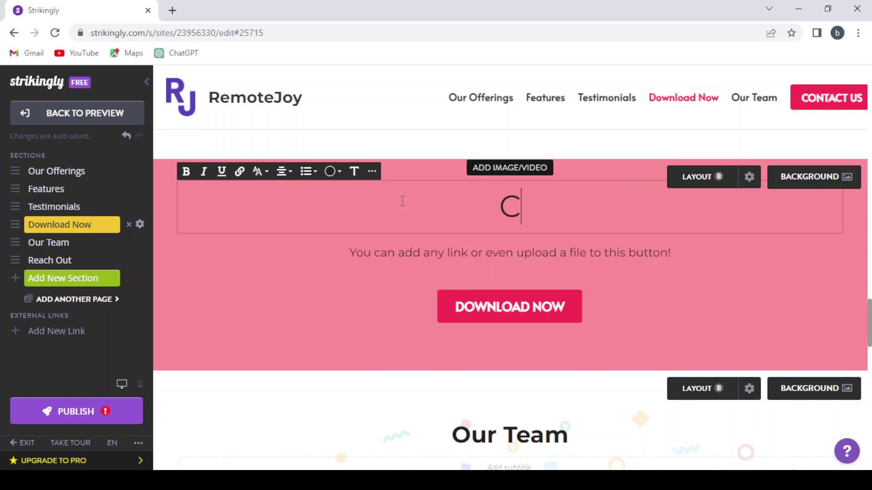
type("heck ")
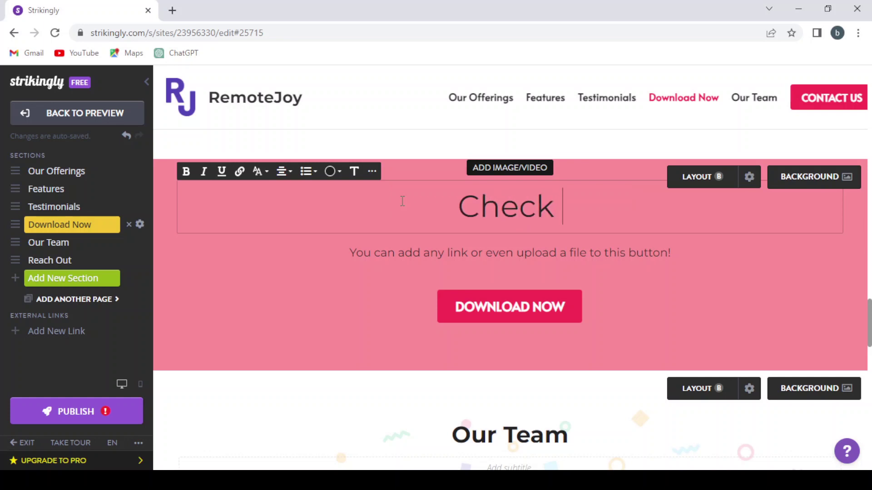
type("Our")
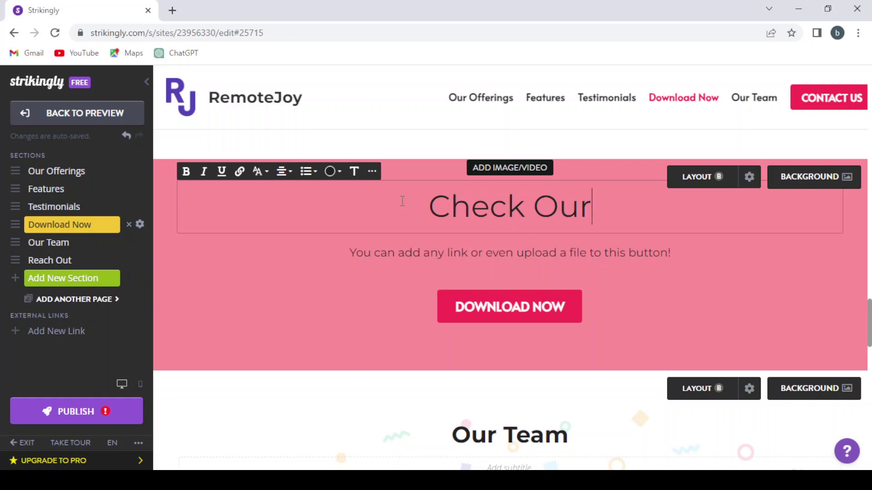
type(" p")
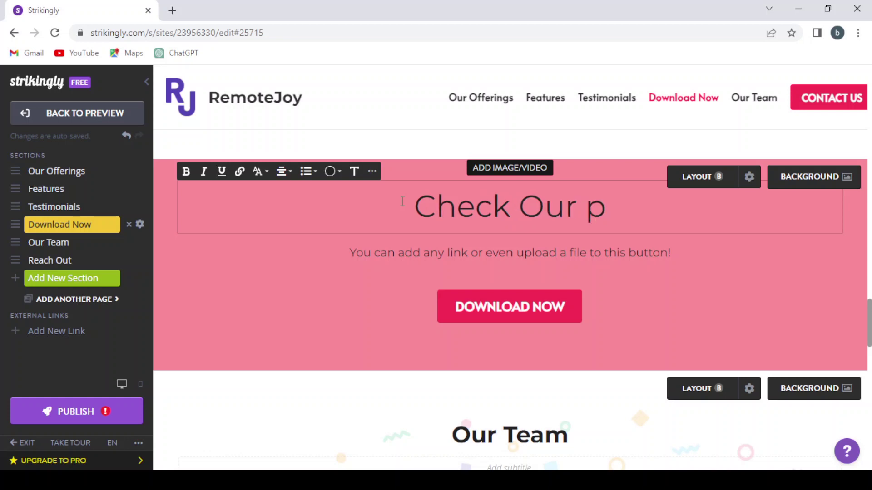
key("BackSpace")
type("Oro")
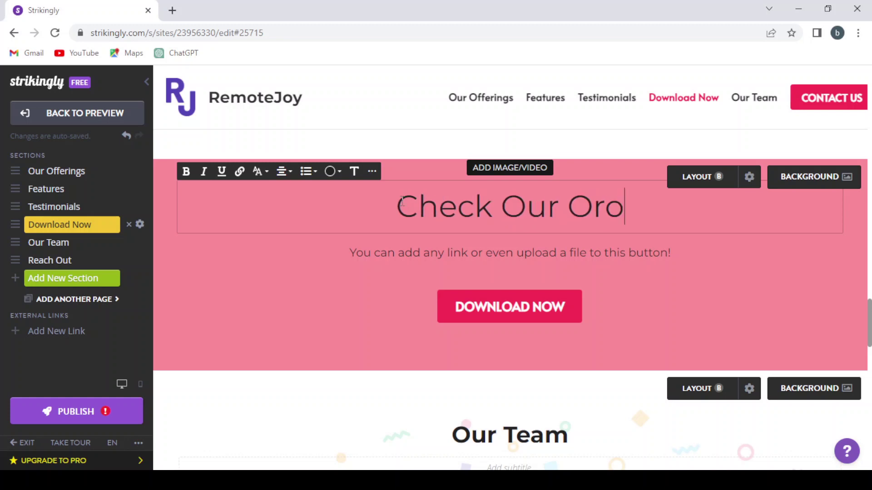
key("BackSpace")
key("BackSpace")
key("BackSpace")
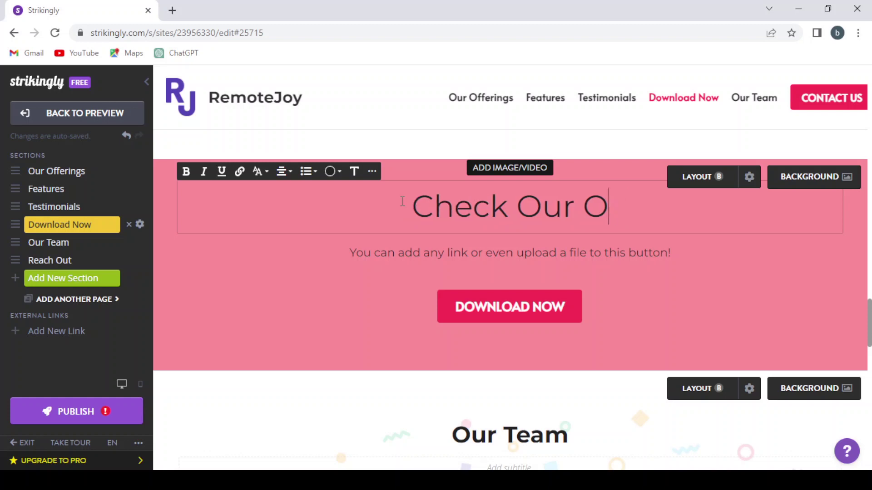
type("P")
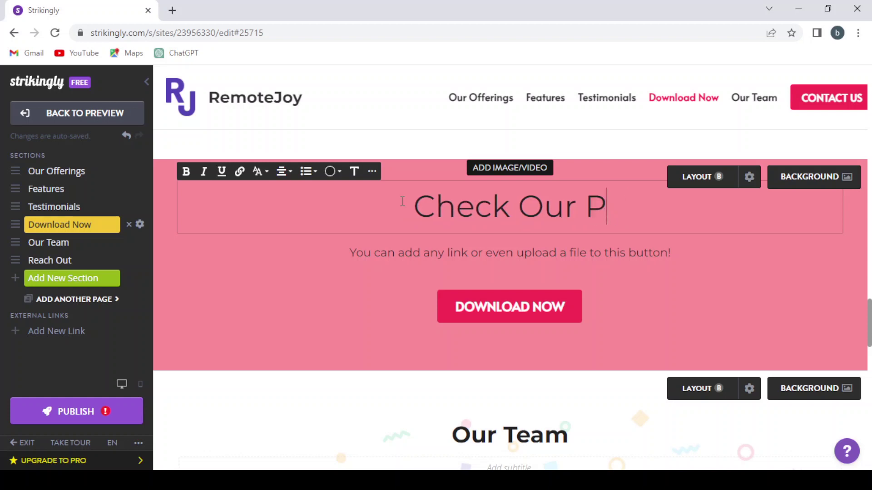
type("roduc")
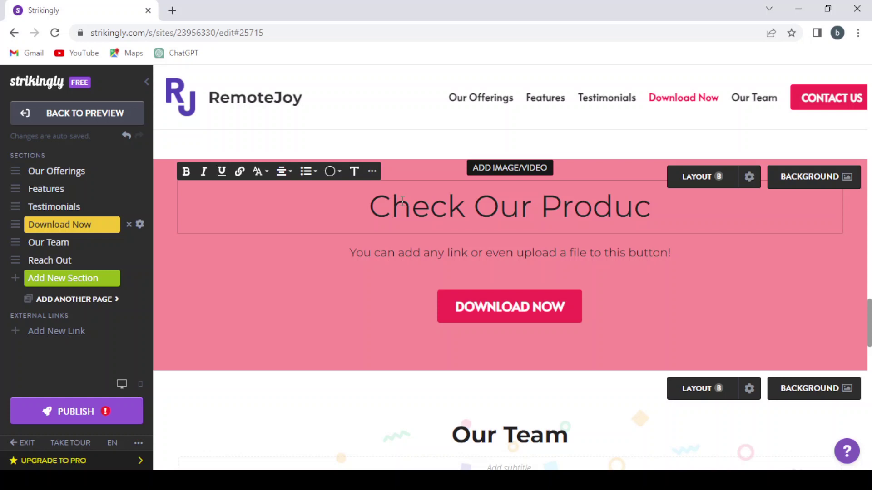
type("s]")
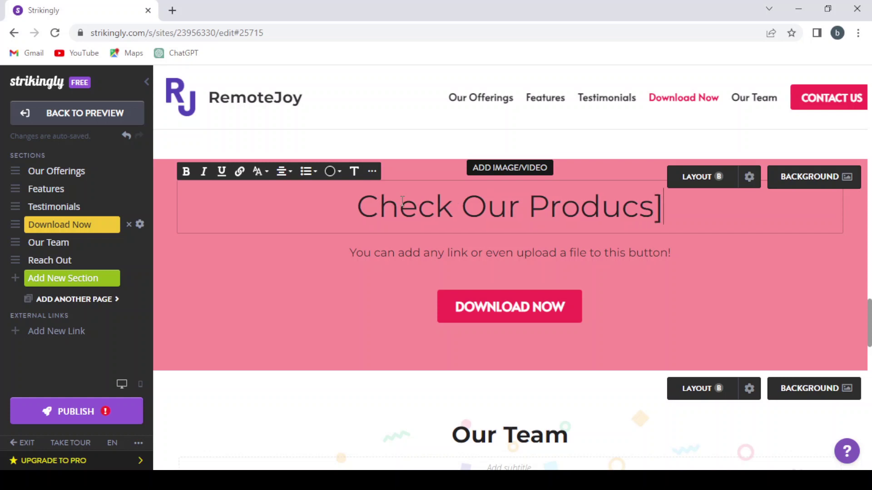
key("BackSpace")
key("BackSpace")
type("t")
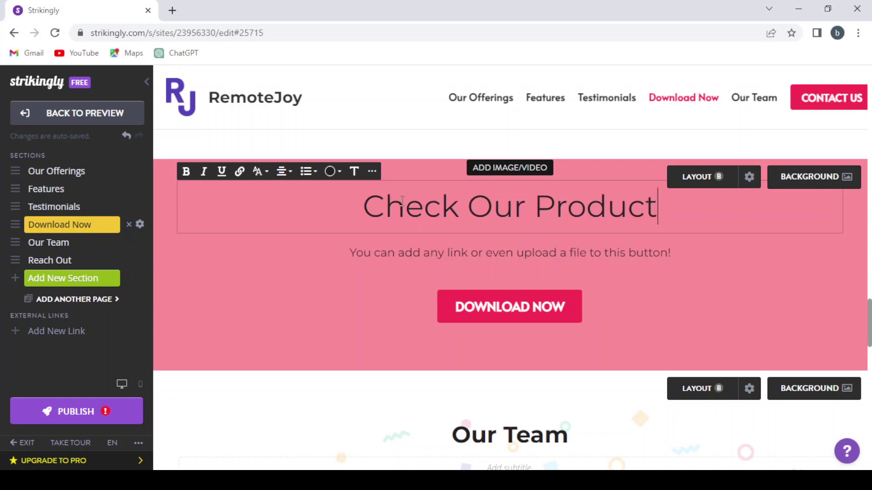
type("s")
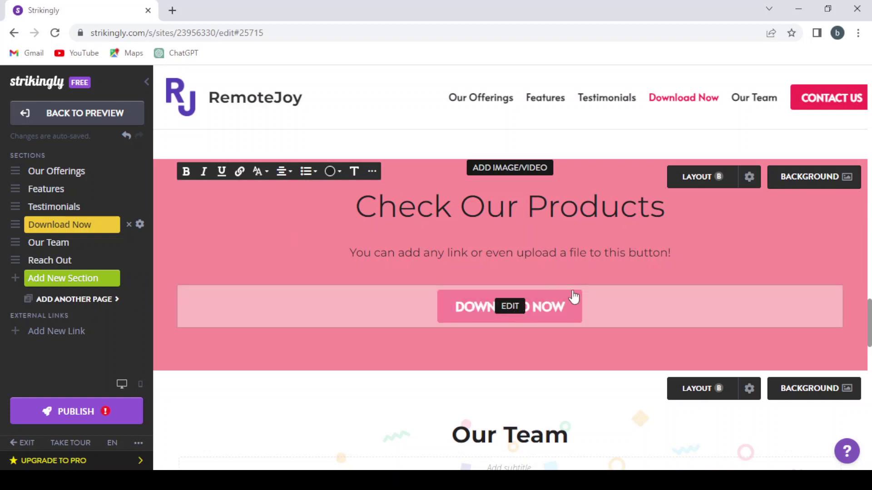
- Change the button label from DOWNLOAD NOW to 'LEARN MORE'
left_click(509, 309)
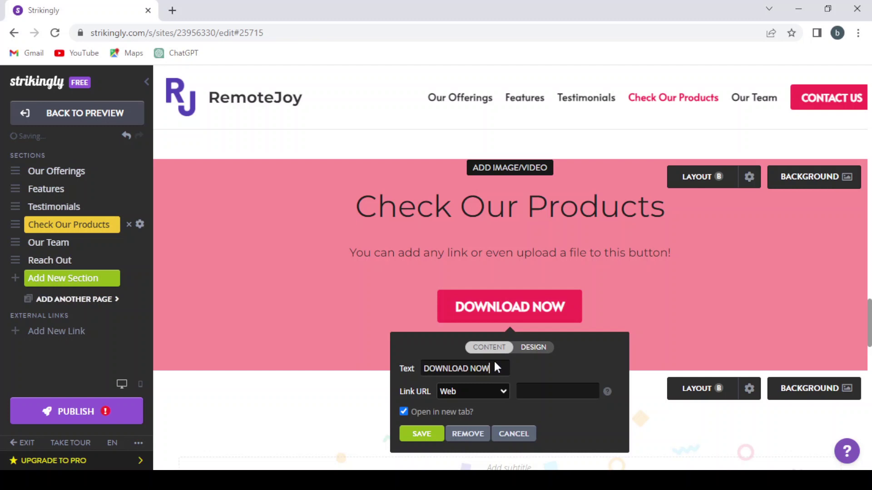
left_click_drag(491, 369, 442, 369)
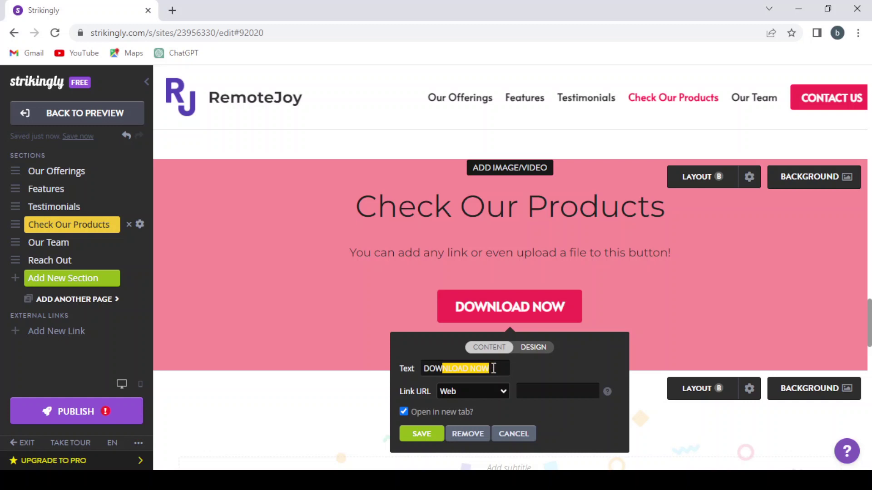
left_click_drag(487, 367, 414, 368)
key("BackSpace")
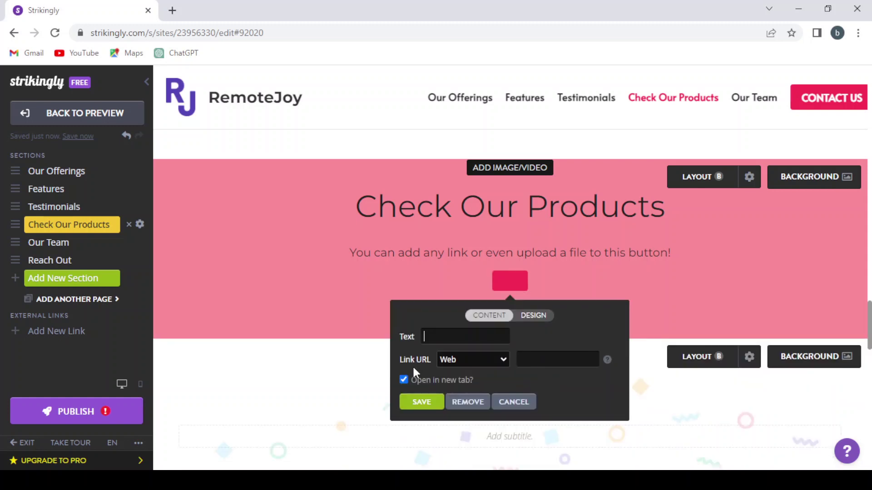
type("LE")
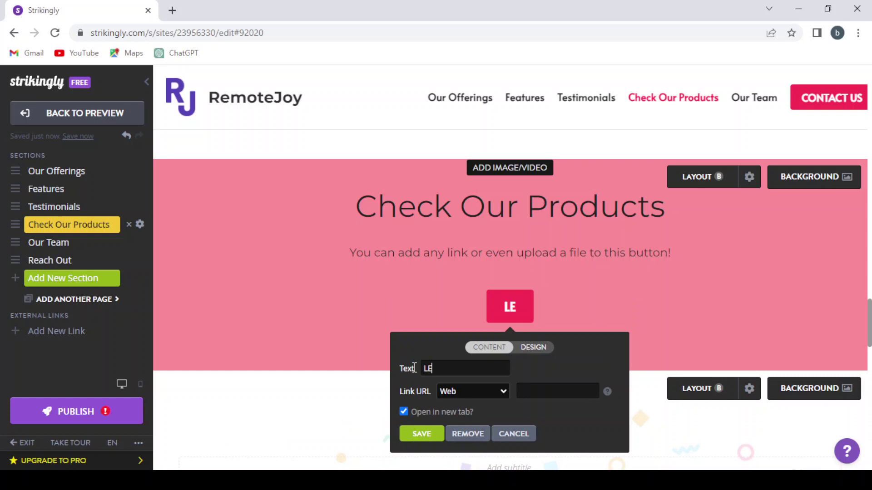
type("A")
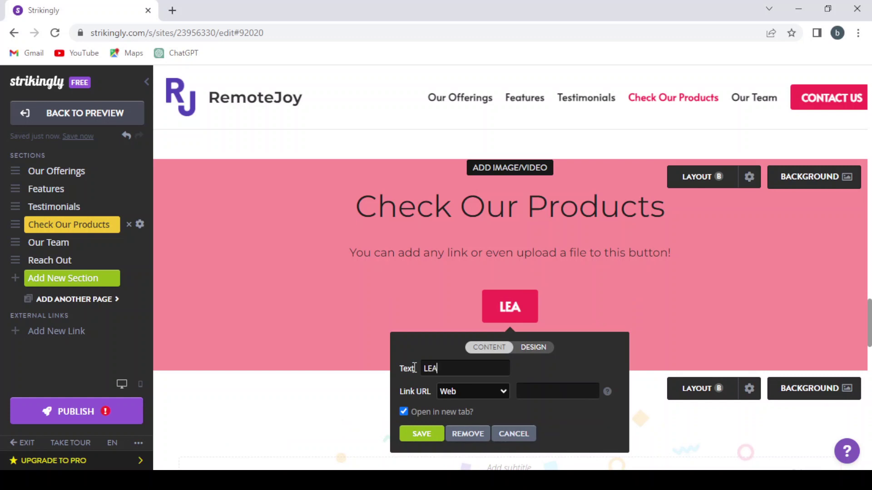
type("RN ")
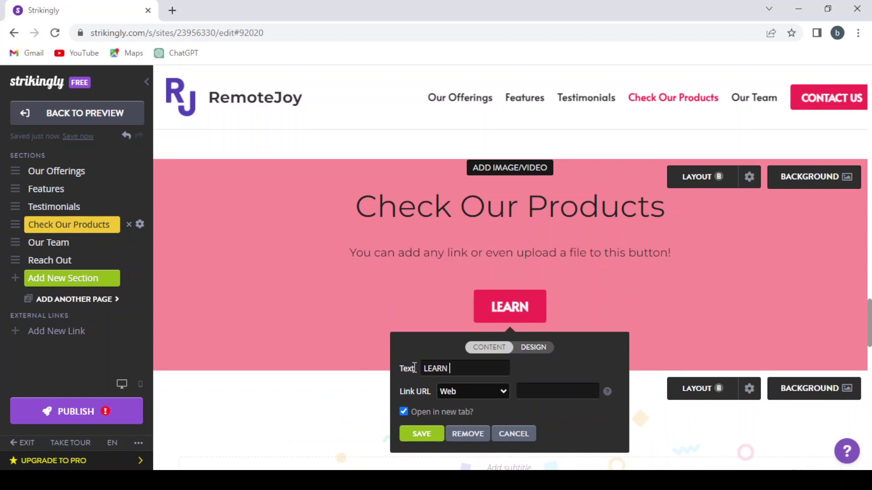
type("MORE")
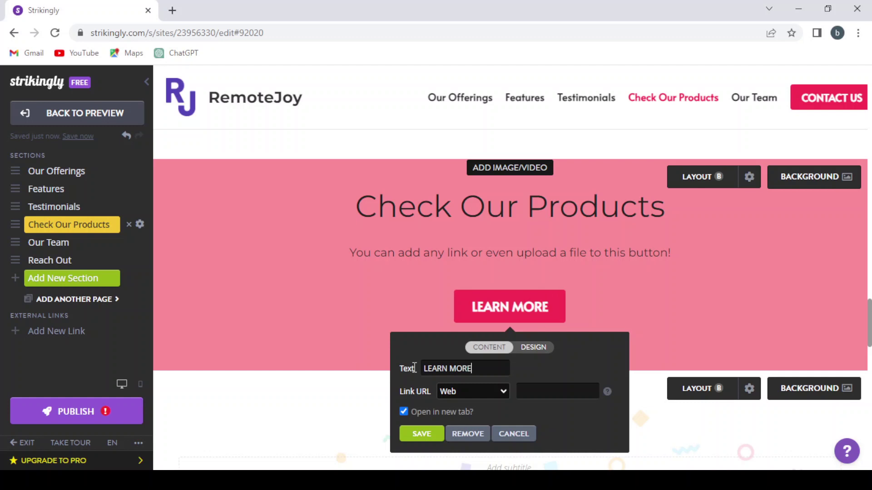
- Set the button's link to open in a new tab and save the button
left_click(501, 393)
left_click(544, 391)
mouse_move(607, 391)
left_click(403, 412)
left_click(414, 434)
- In the button's Design settings, try Small, Large and Full width sizes, ending on Medium
left_click(509, 307)
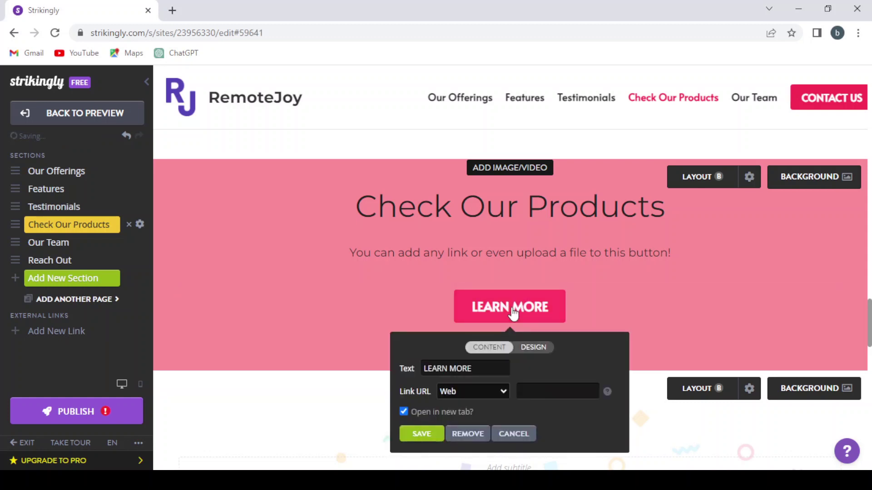
left_click(532, 348)
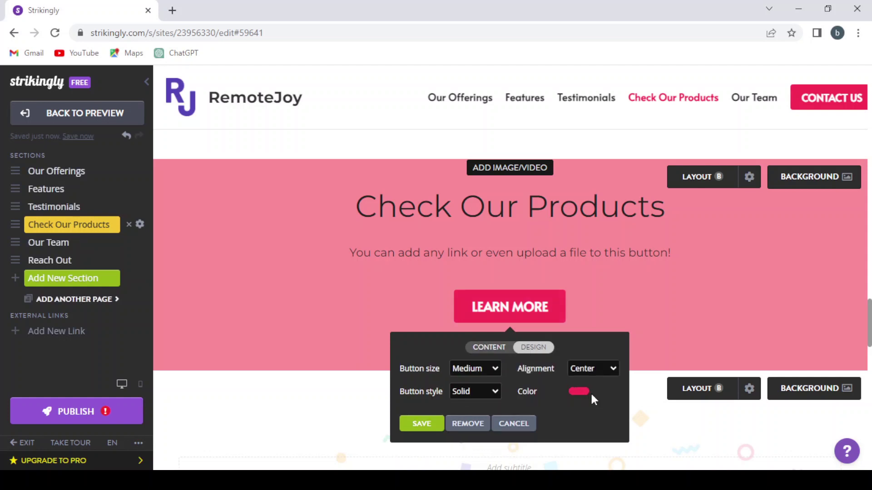
left_click(478, 369)
left_click(472, 378)
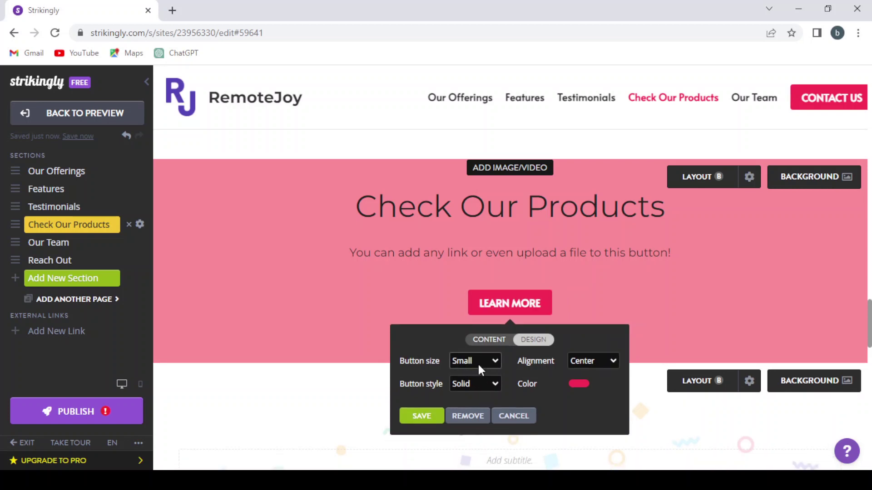
key("Down")
key("Down")
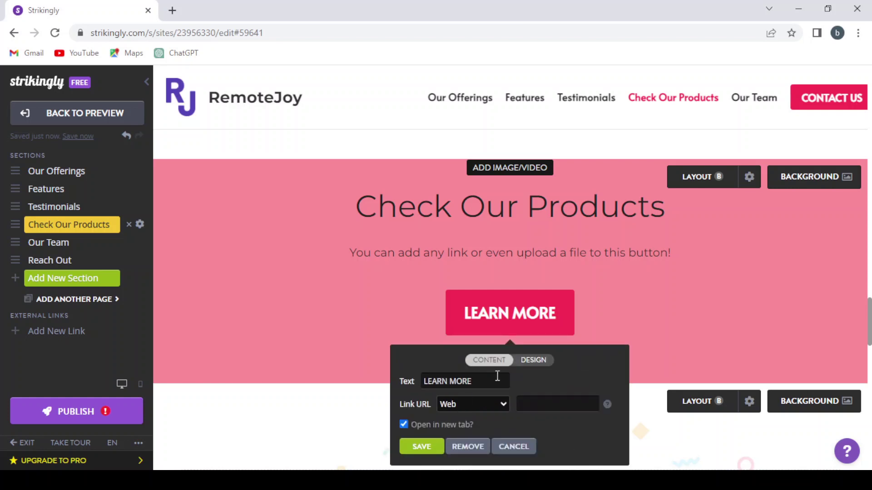
left_click(534, 360)
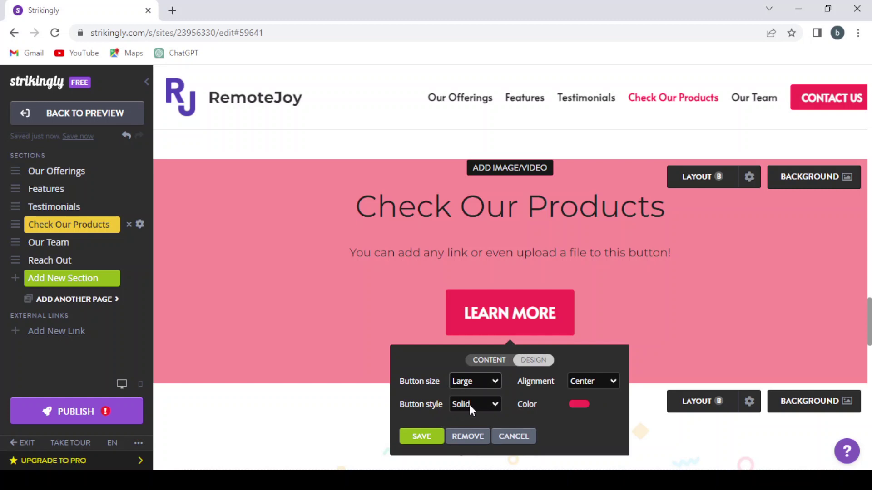
key("Up")
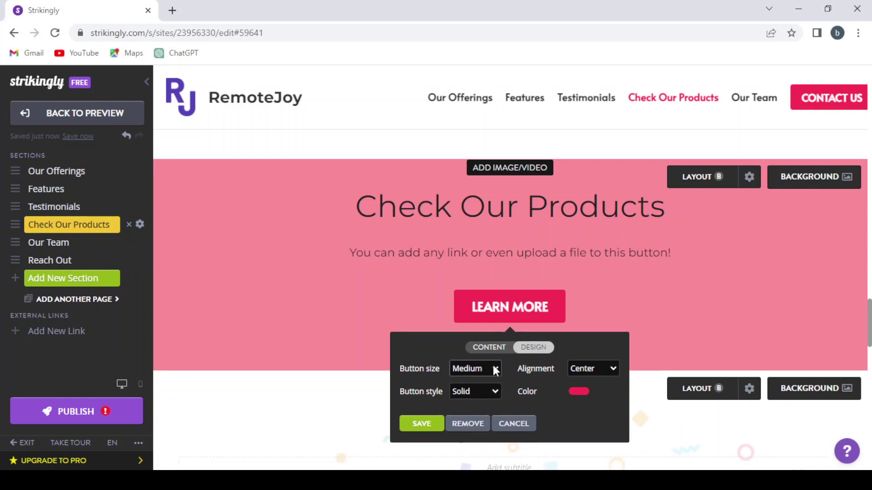
key("Down")
key("Down")
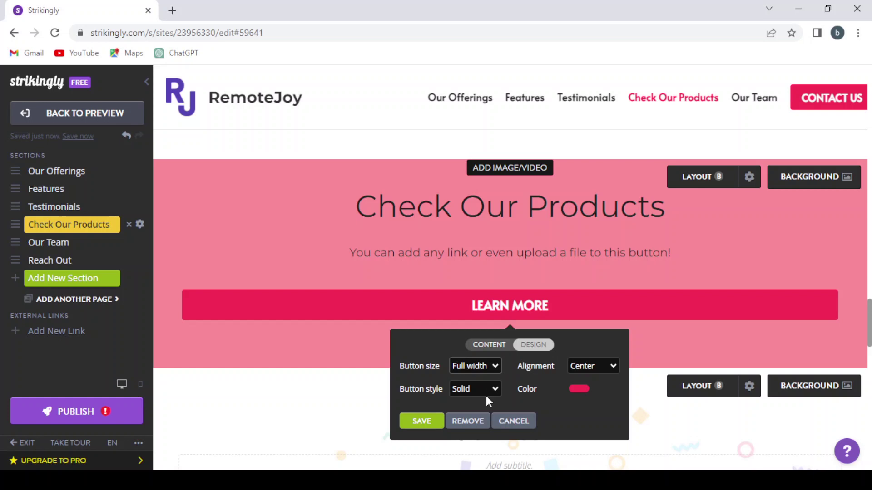
key("Up")
key("Up")
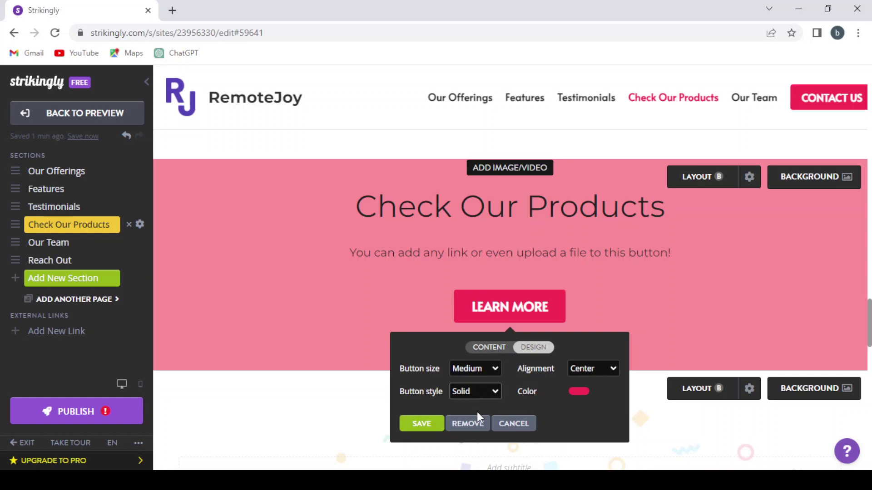
- Keep the button Solid after trying Ghost, and centre it after trying Left and Right
left_click(476, 412)
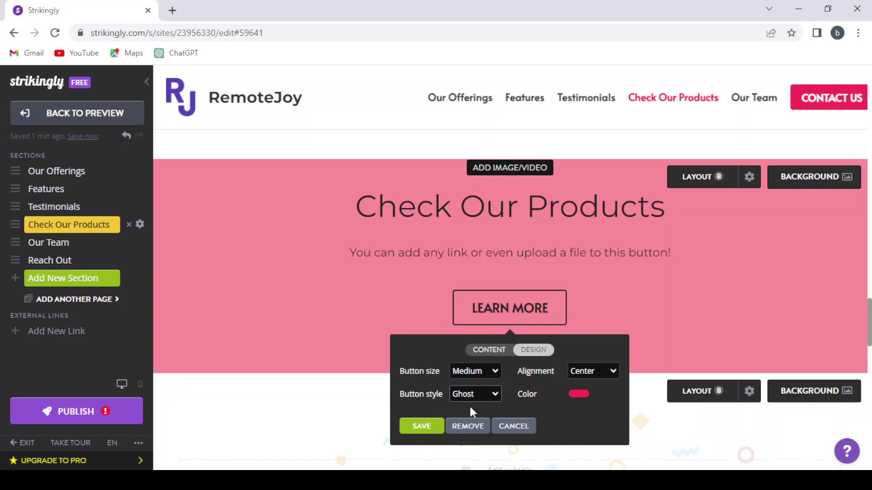
left_click(469, 404)
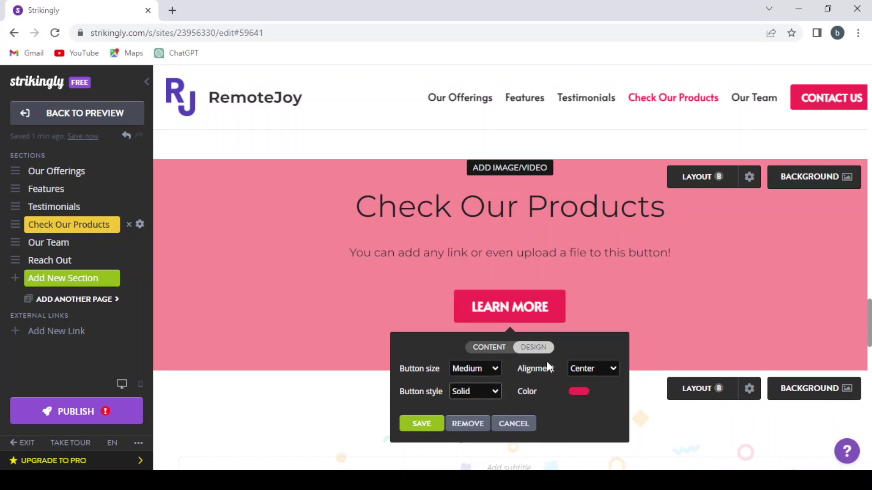
left_click(595, 375)
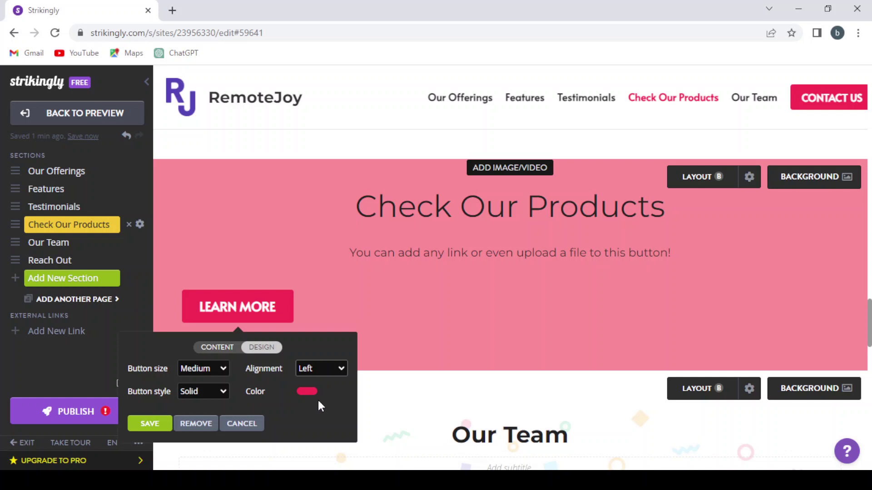
key("r")
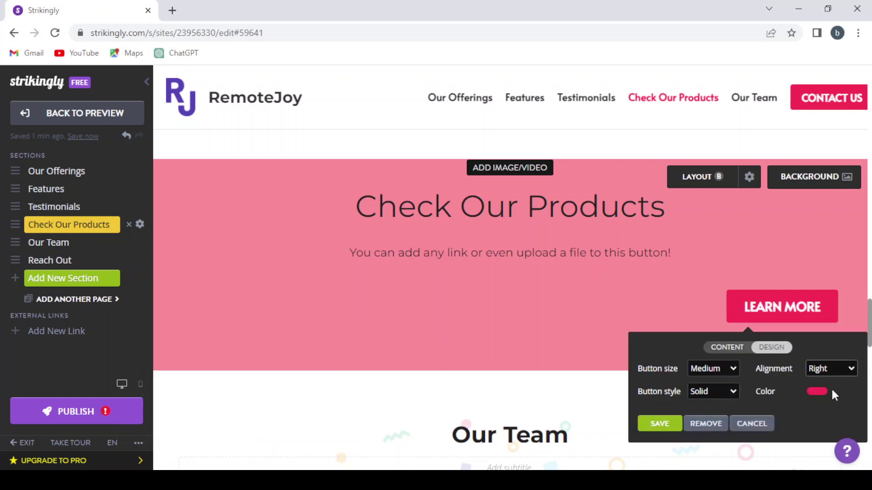
key("c")
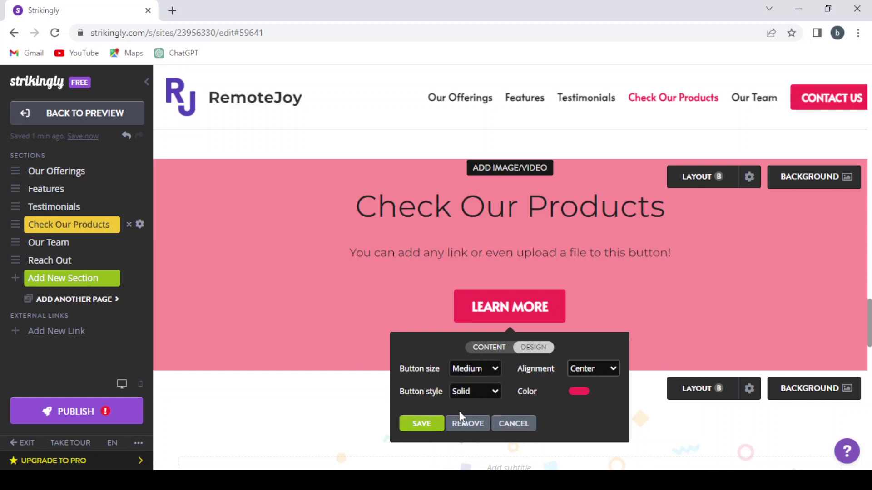
left_click(415, 424)
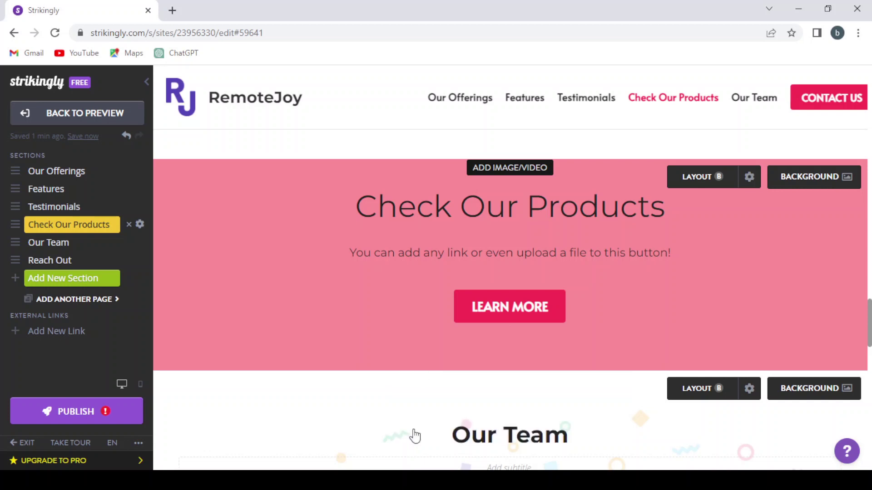